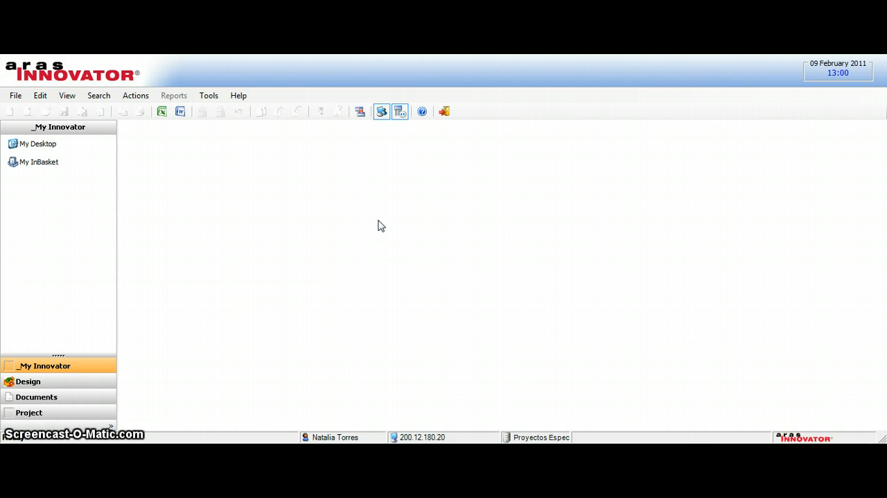
# Step: Open the list of projects and start creating a new project
pyautogui.click(33, 400)
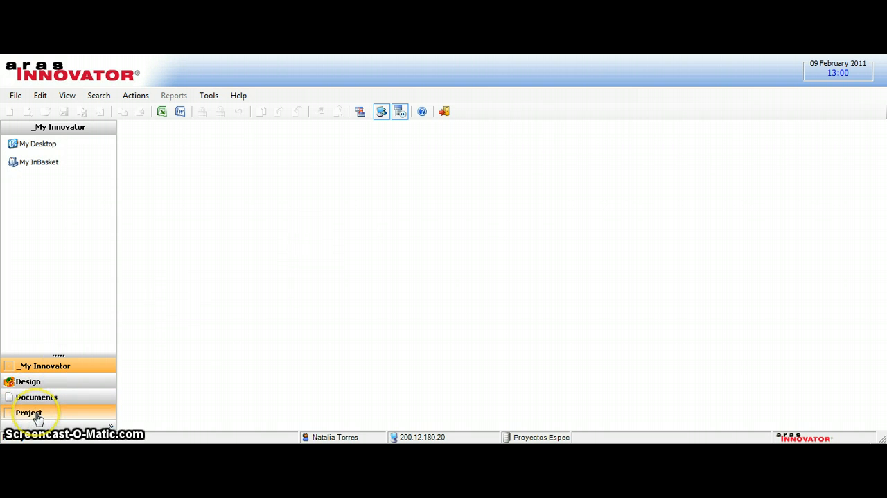
pyautogui.click(37, 415)
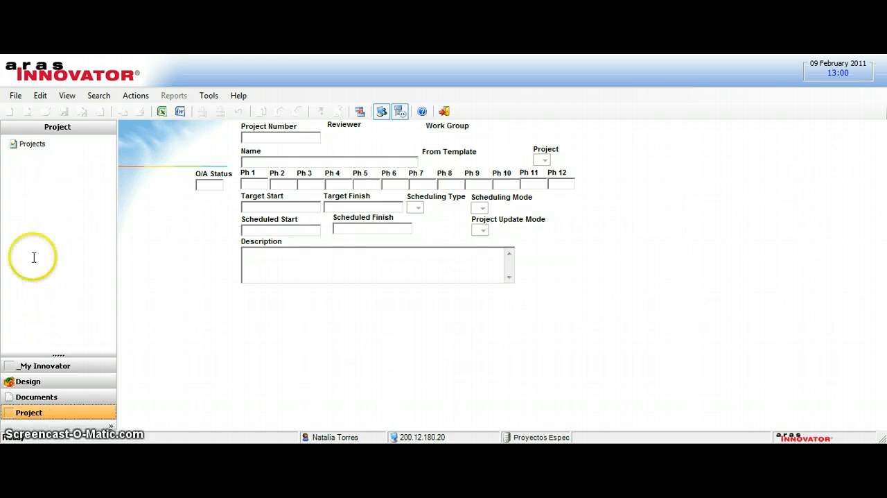
pyautogui.click(25, 145)
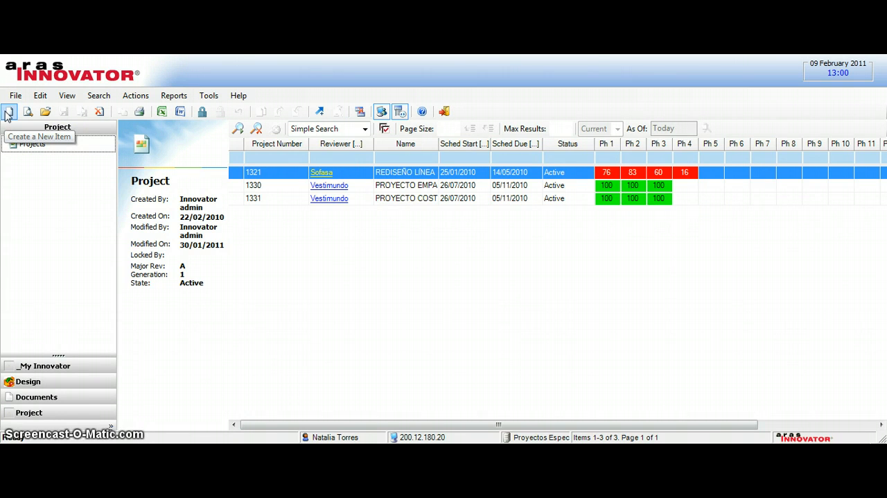
pyautogui.click(8, 112)
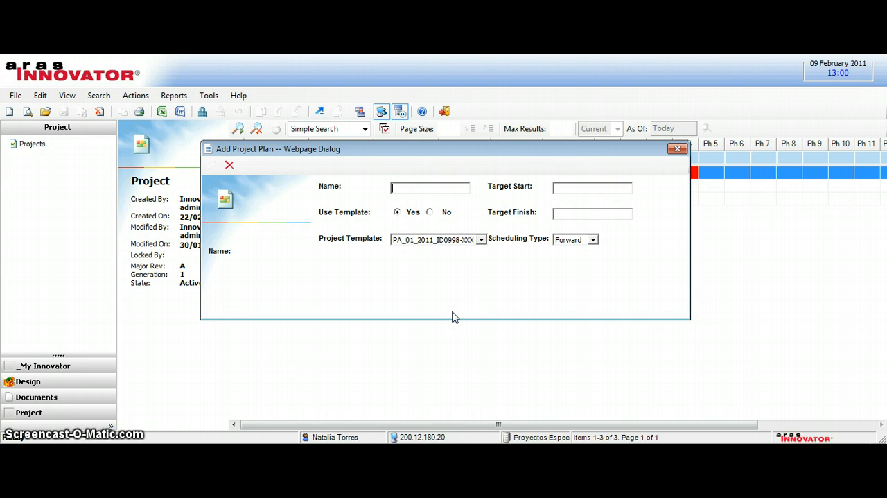
# Step: Name the new project "example project" and base it on the template PA_01_2011_ID0998-XXX
pyautogui.write('exa')
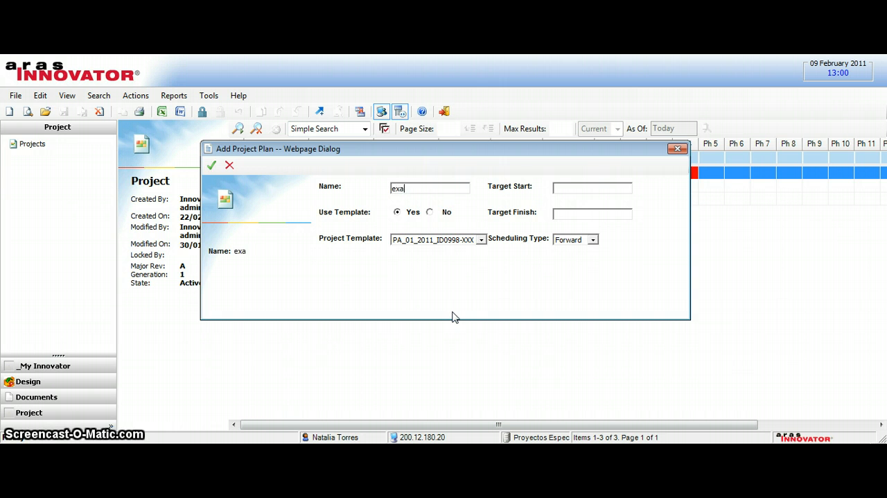
pyautogui.write('mple p')
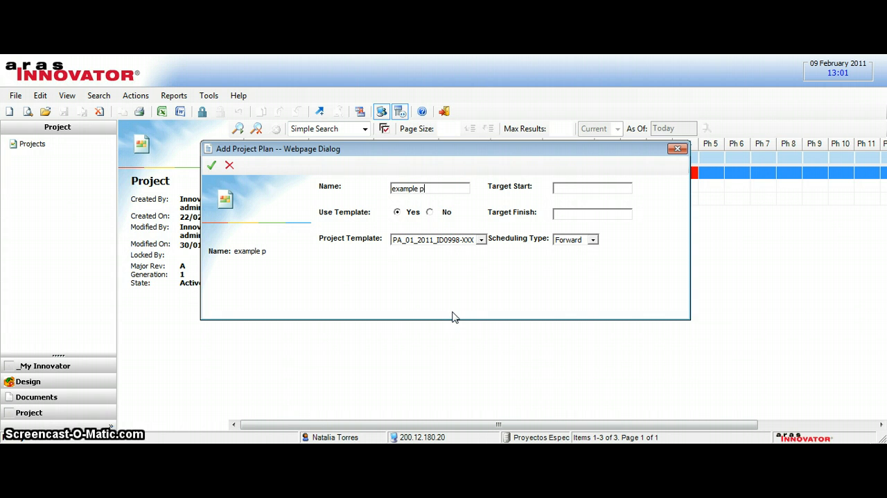
pyautogui.write('roject')
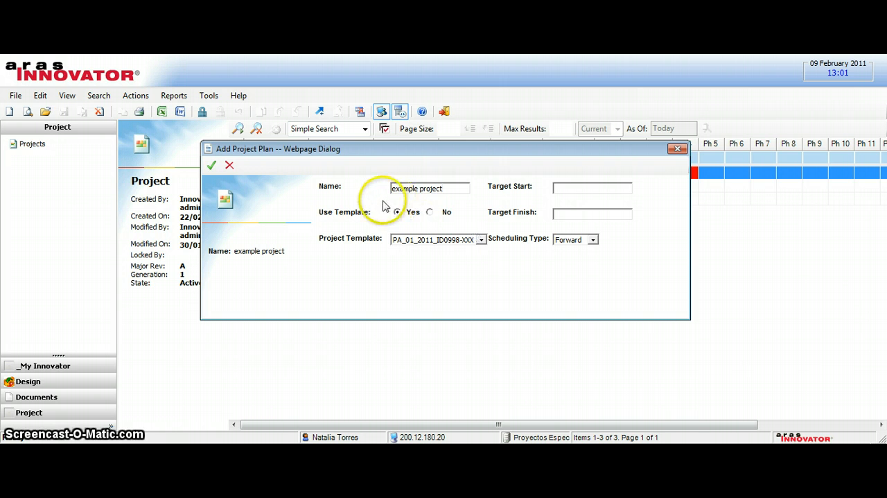
pyautogui.click(480, 240)
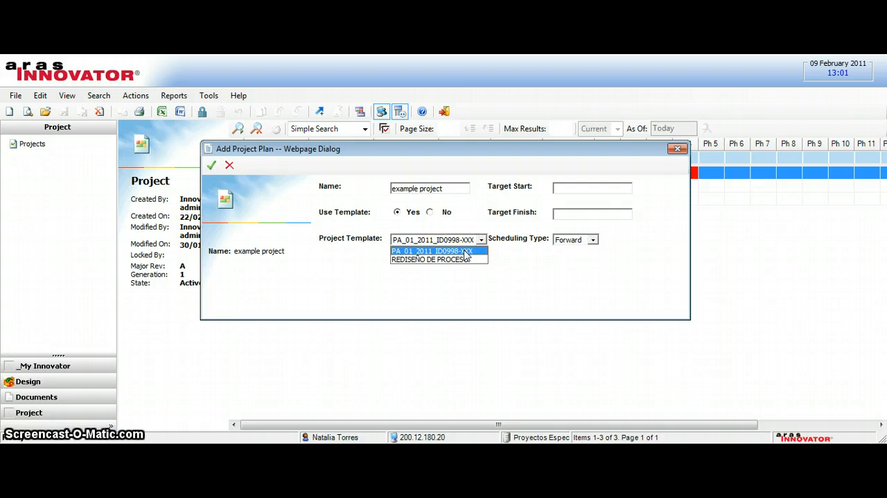
pyautogui.click(464, 252)
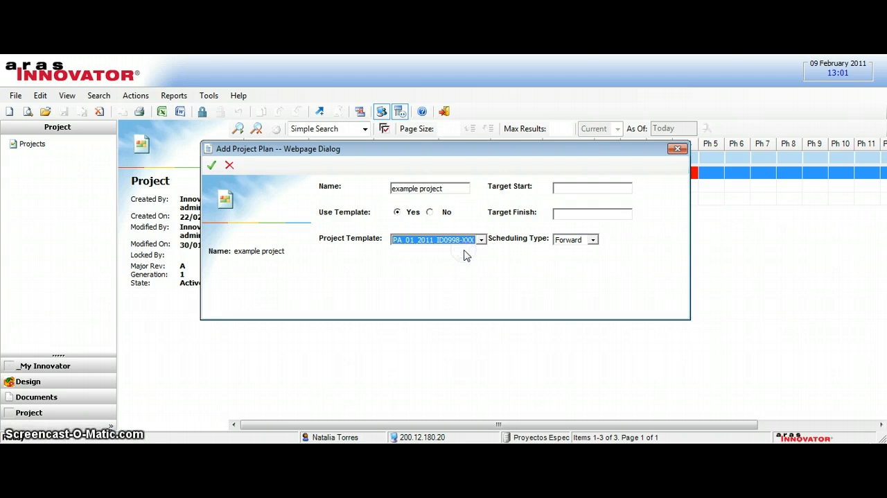
# Step: Set the target start to 09/02/2011 and the target finish to 12/02/2011, and create the project
pyautogui.click(607, 193)
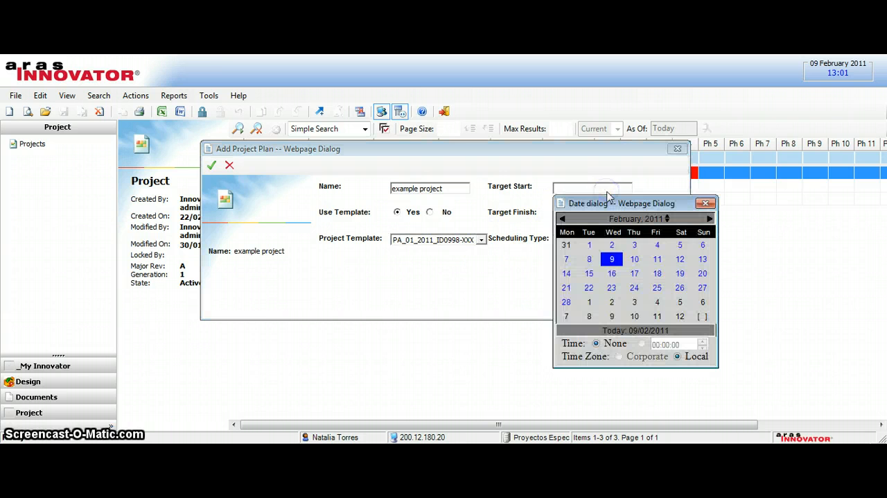
pyautogui.click(615, 263)
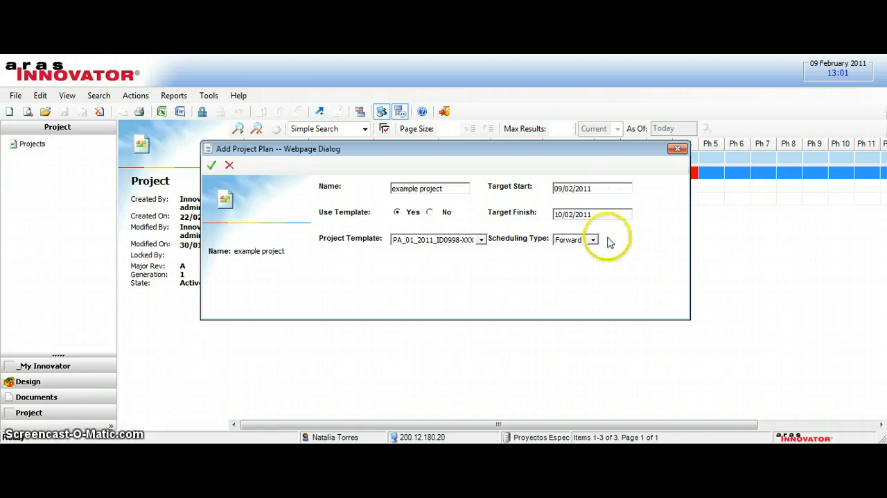
pyautogui.click(603, 214)
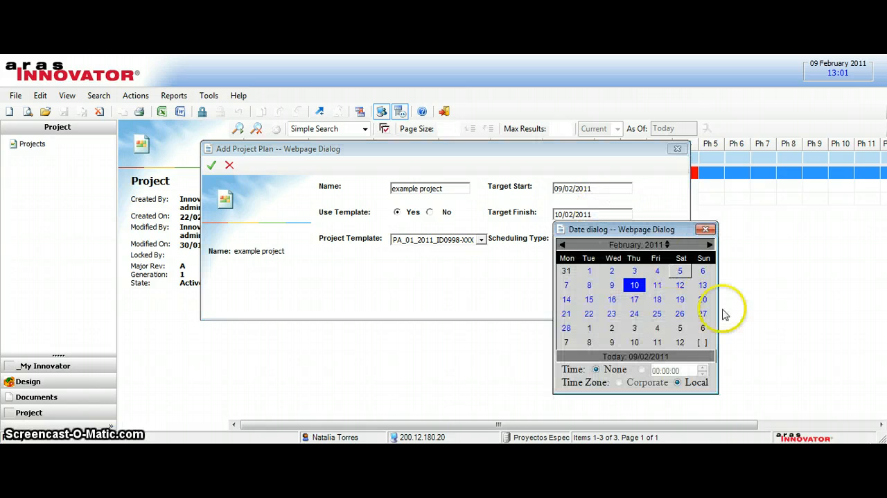
pyautogui.click(680, 286)
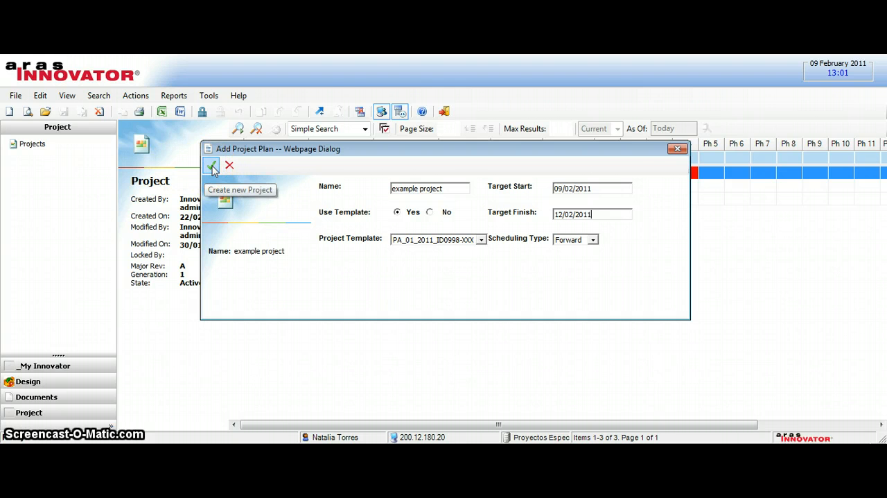
pyautogui.click(212, 167)
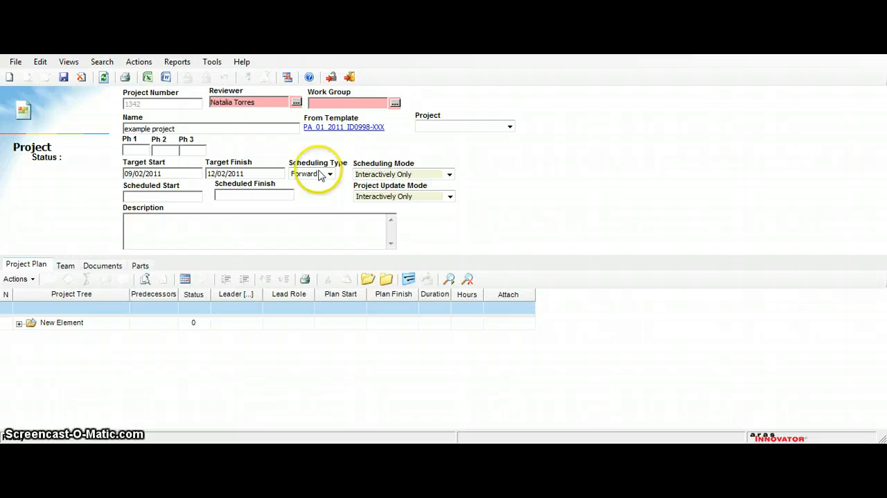
# Step: Search the identities for the project's reviewer with the name filter *pro* and an empty Is Alias filter
pyautogui.click(296, 102)
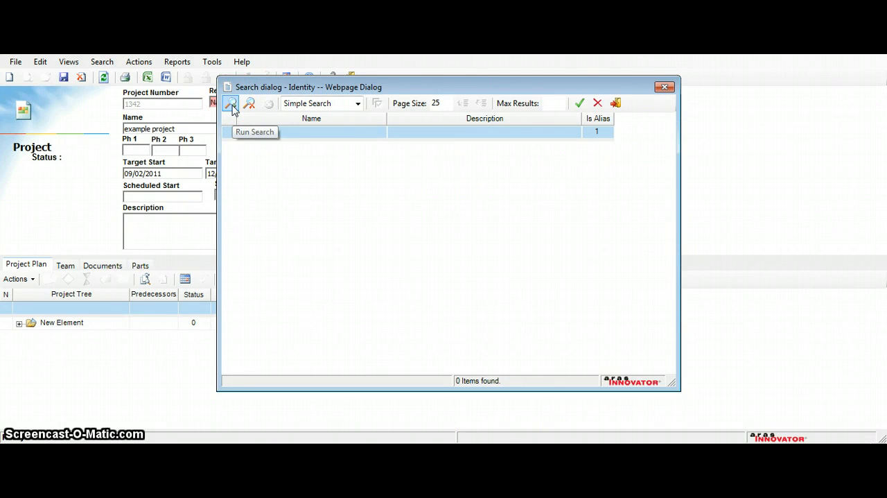
pyautogui.click(326, 139)
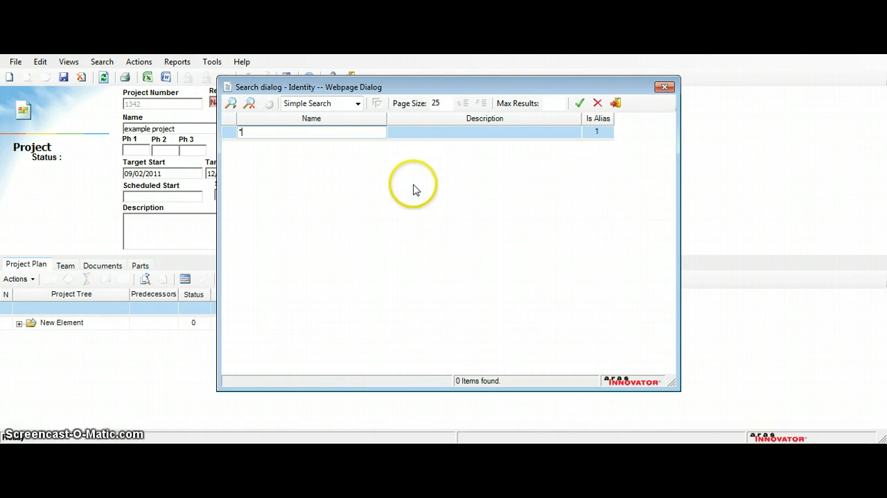
pyautogui.write('*pro*')
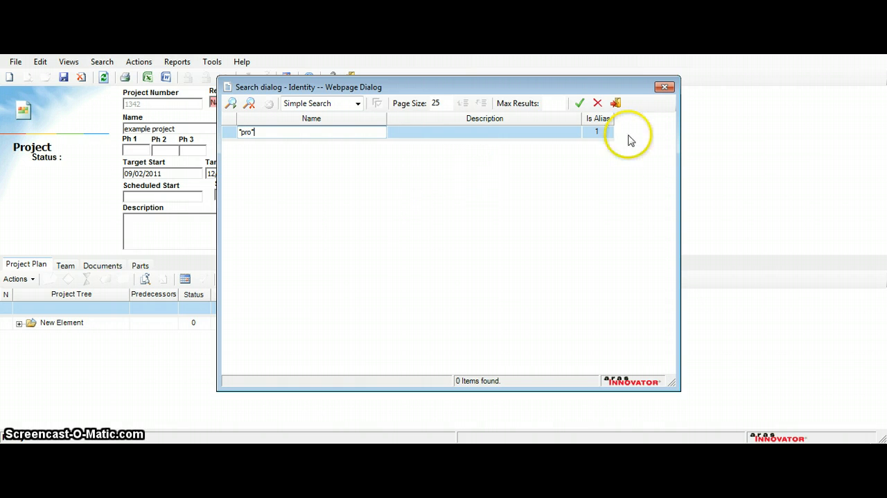
pyautogui.click(604, 130)
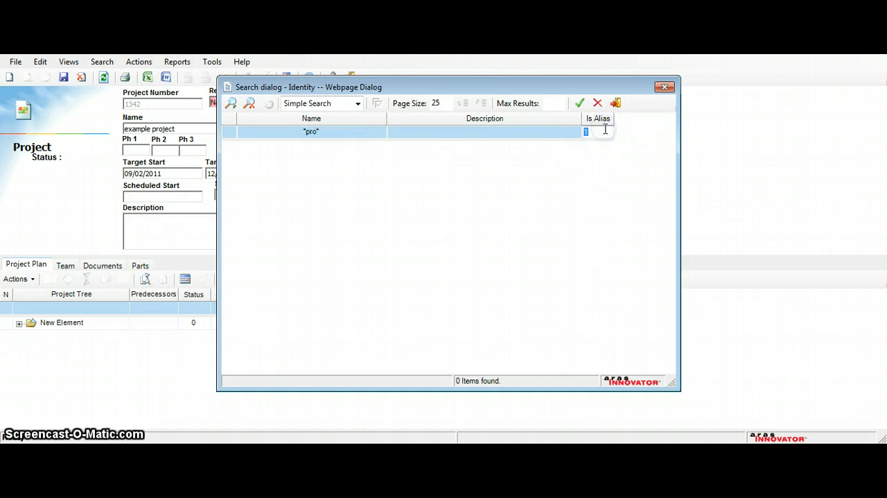
pyautogui.press('BackSpace')
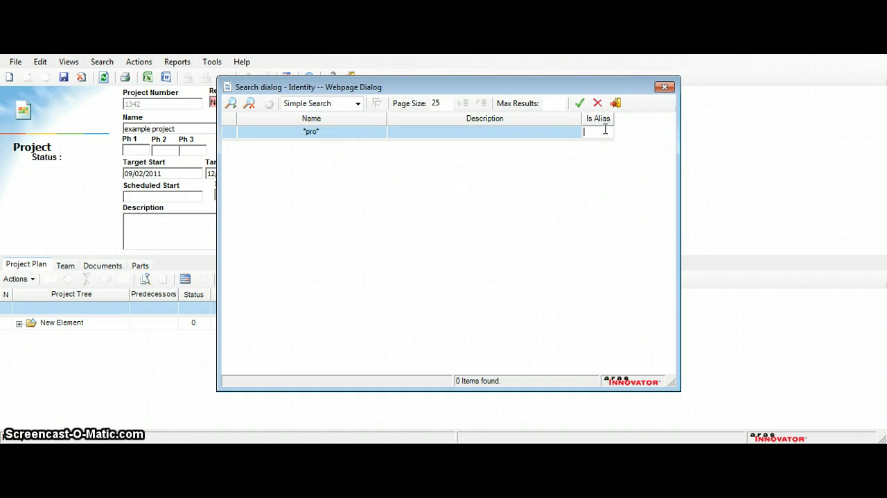
pyautogui.click(349, 136)
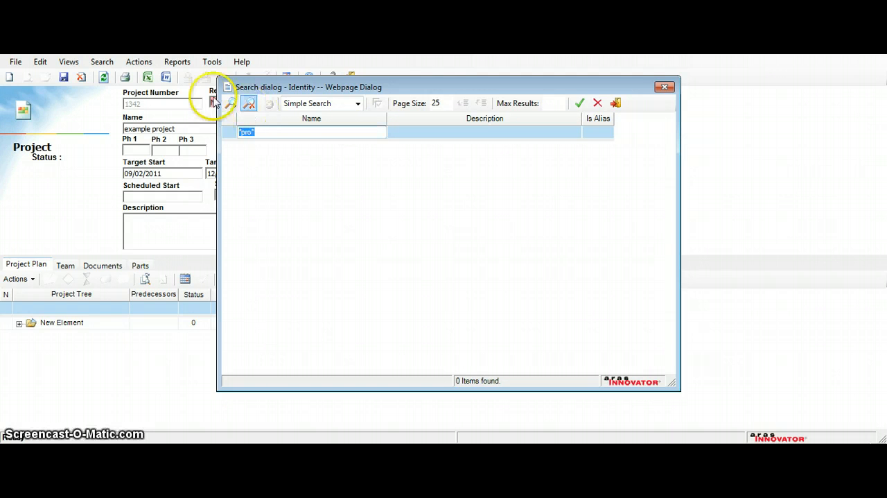
pyautogui.click(248, 104)
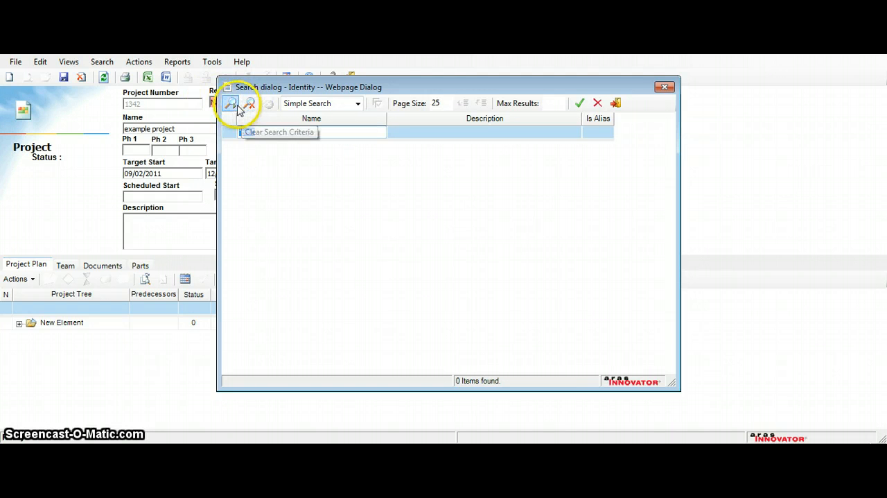
pyautogui.click(232, 106)
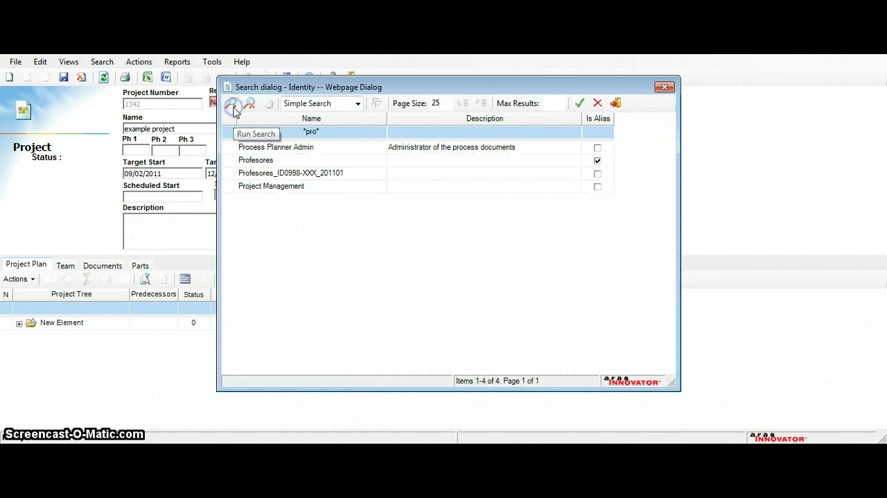
# Step: Assign Profesores_ID0998-XXX_201101 as the project's reviewer and refresh the project window's display
pyautogui.click(307, 174)
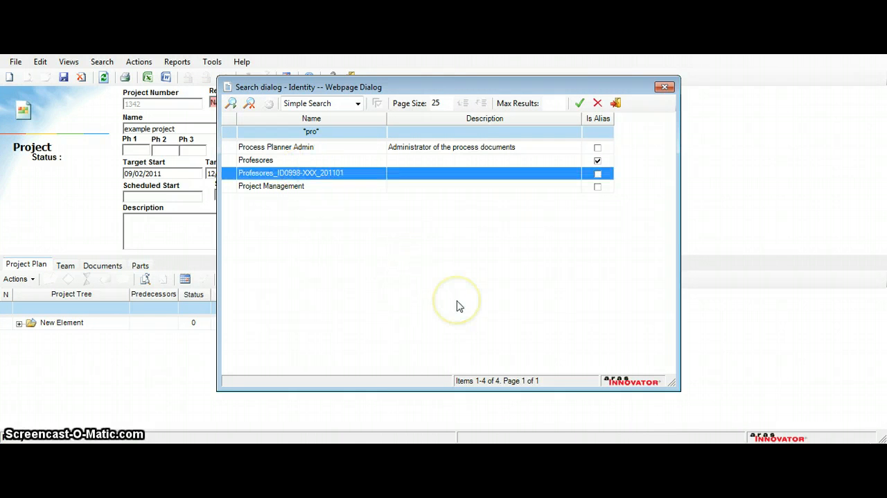
pyautogui.click(580, 103)
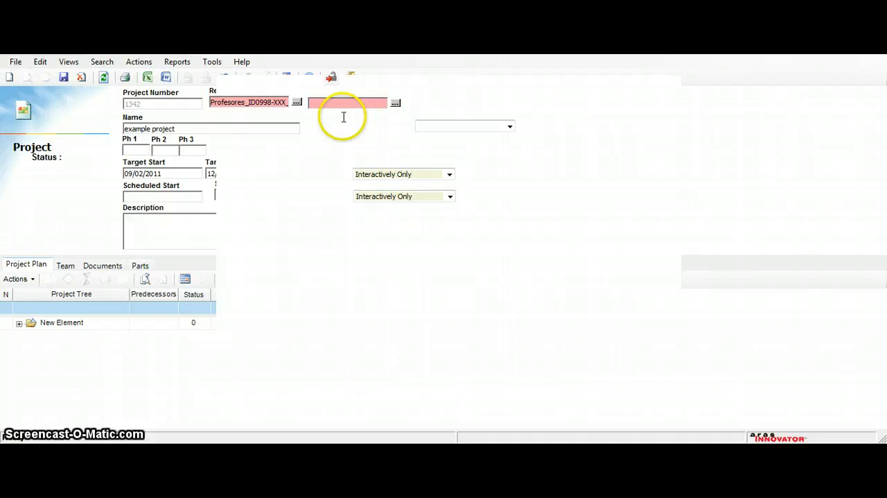
pyautogui.press('super+Left')
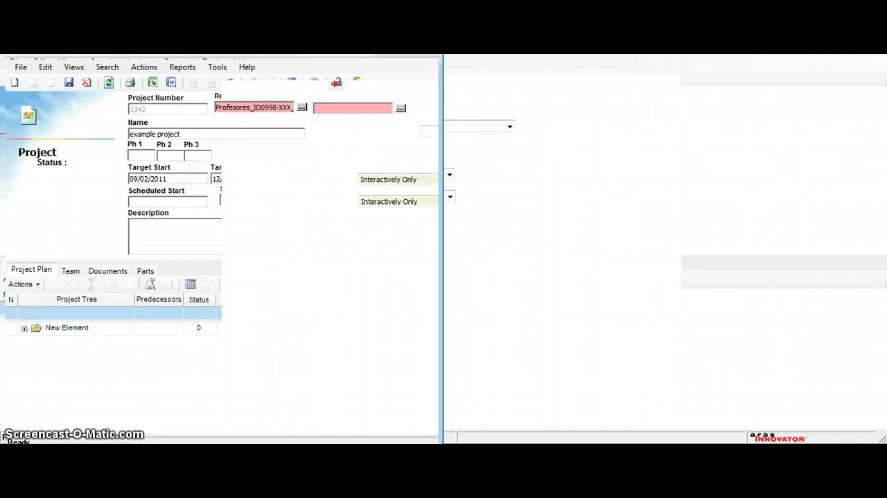
pyautogui.press('super+Up')
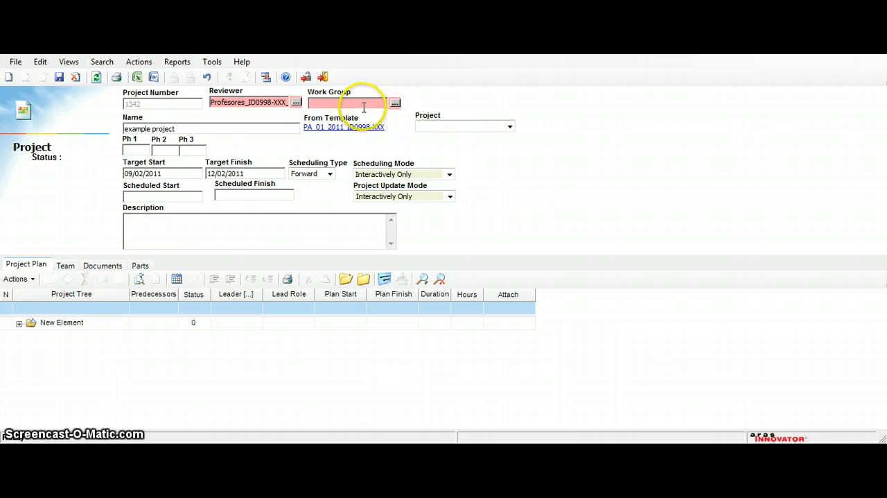
# Step: Search the identities for the project's work group with the name filter *id*
pyautogui.click(395, 104)
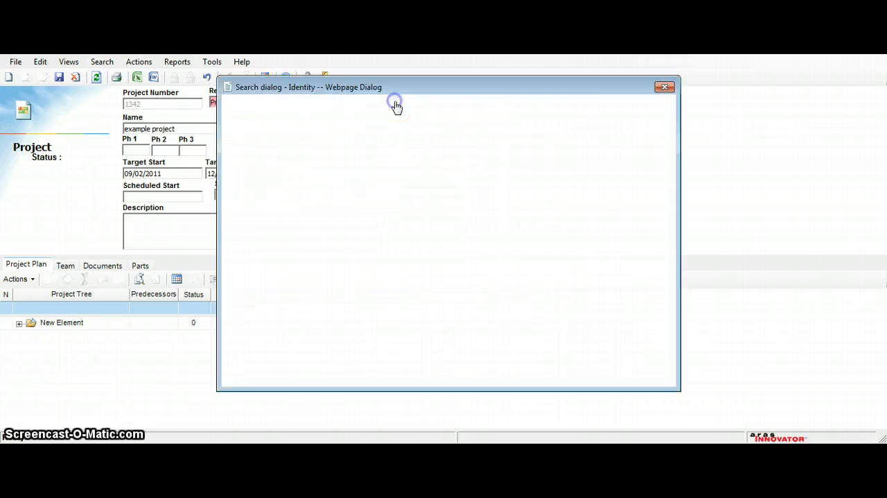
pyautogui.click(314, 131)
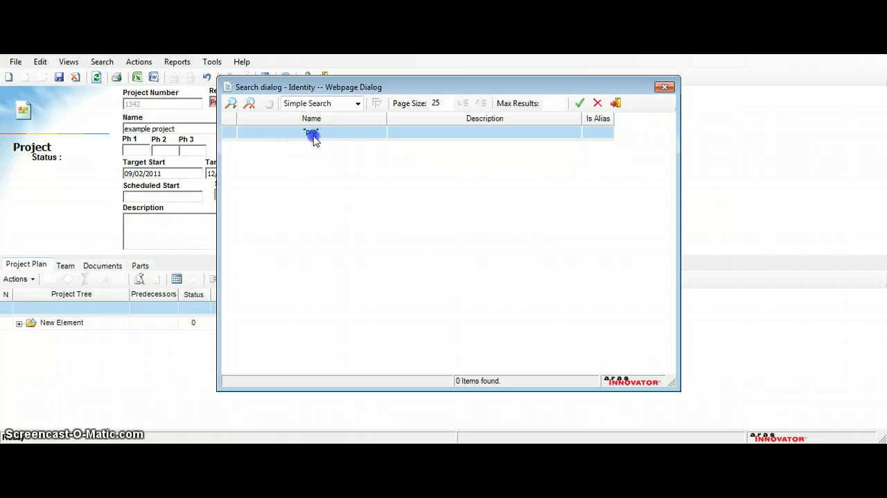
pyautogui.click(248, 132)
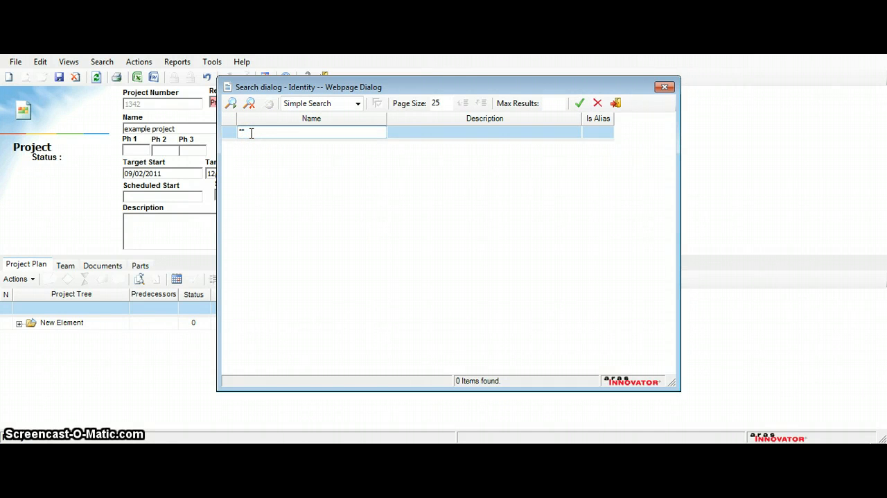
pyautogui.write('*id*')
pyautogui.press('Return')
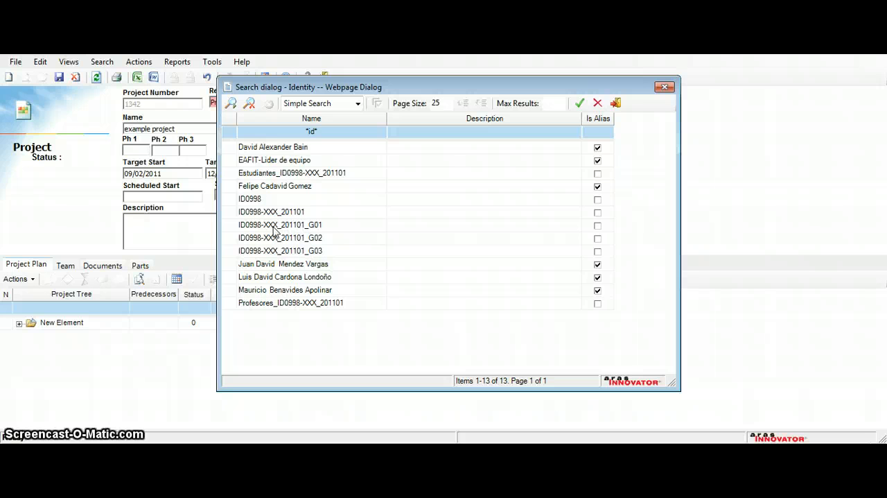
# Step: Assign ID0998-XXX_201101_G03 as the project's work group and refresh the project window's display
pyautogui.click(318, 226)
pyautogui.click(319, 238)
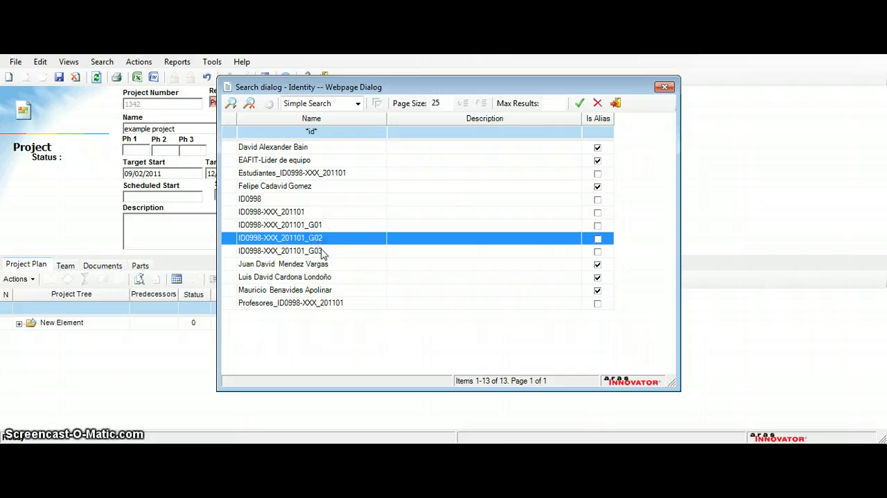
pyautogui.click(320, 252)
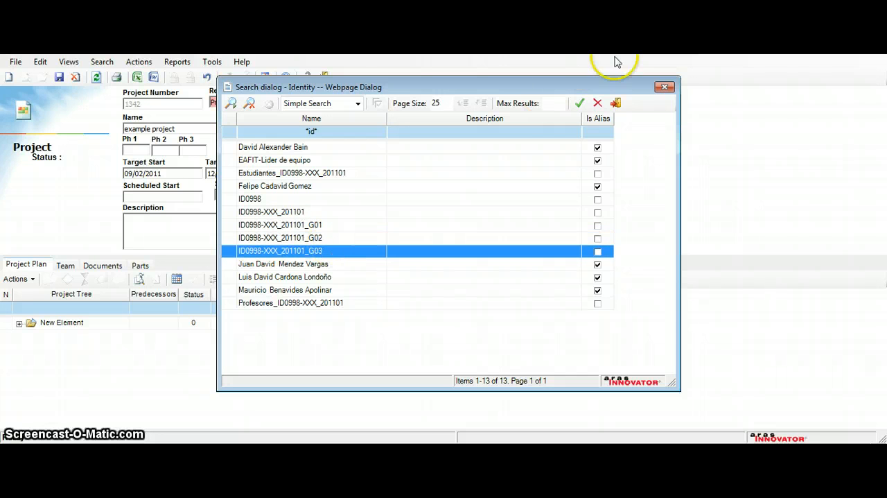
pyautogui.click(577, 104)
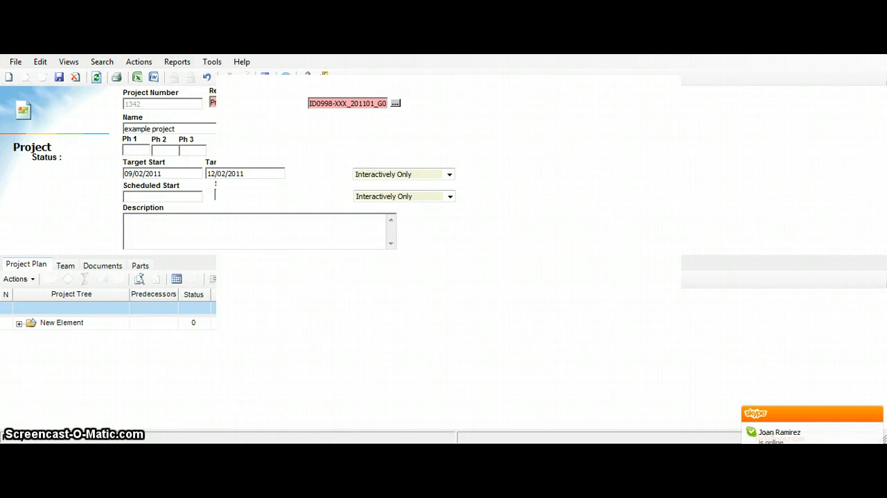
pyautogui.press('super+Left')
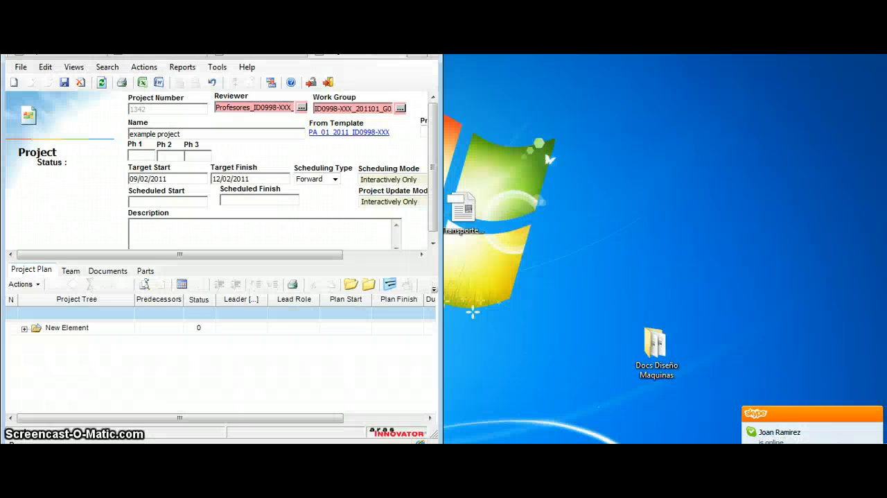
pyautogui.press('super+Up')
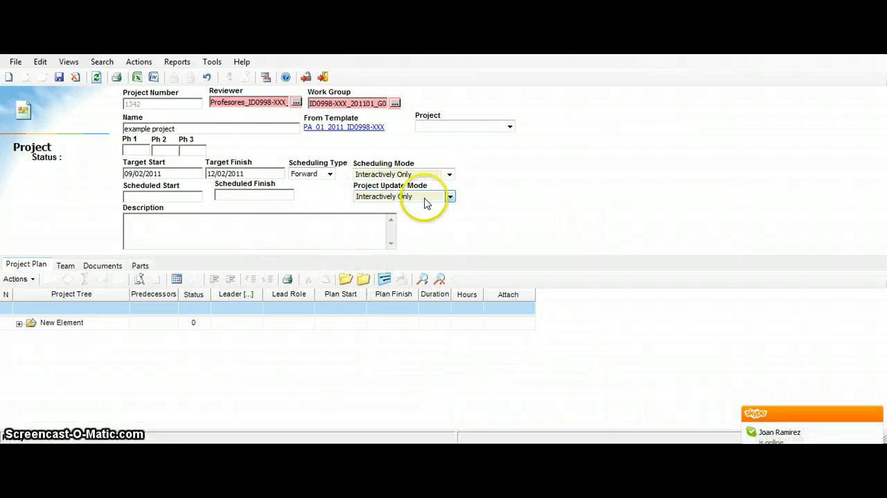
# Step: Set the Project field of the example project to EAFIT-COVENTRY_201101
pyautogui.click(510, 127)
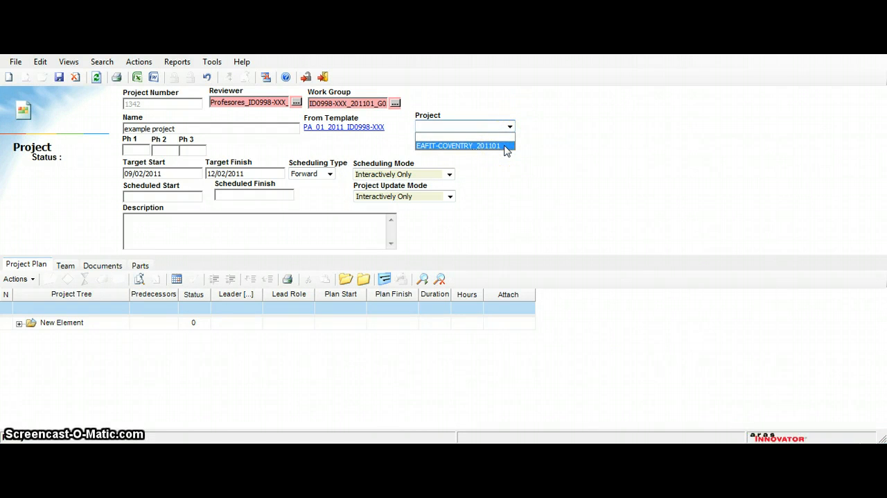
pyautogui.click(507, 147)
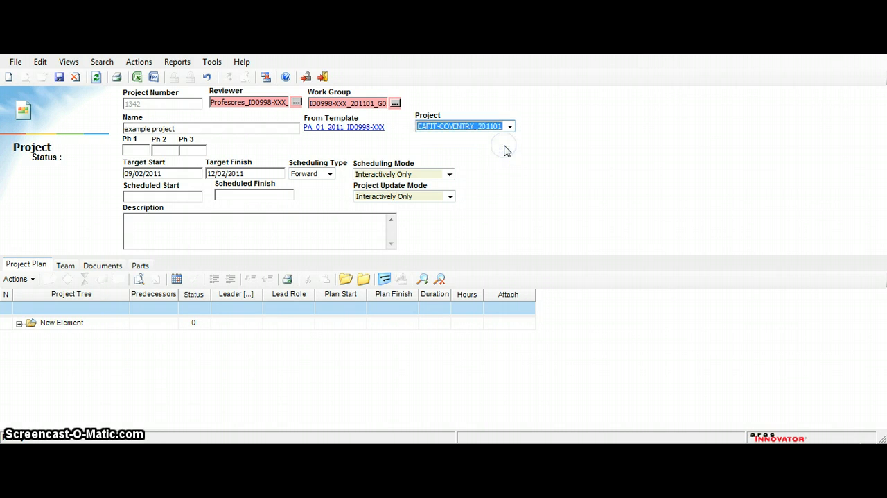
pyautogui.click(574, 128)
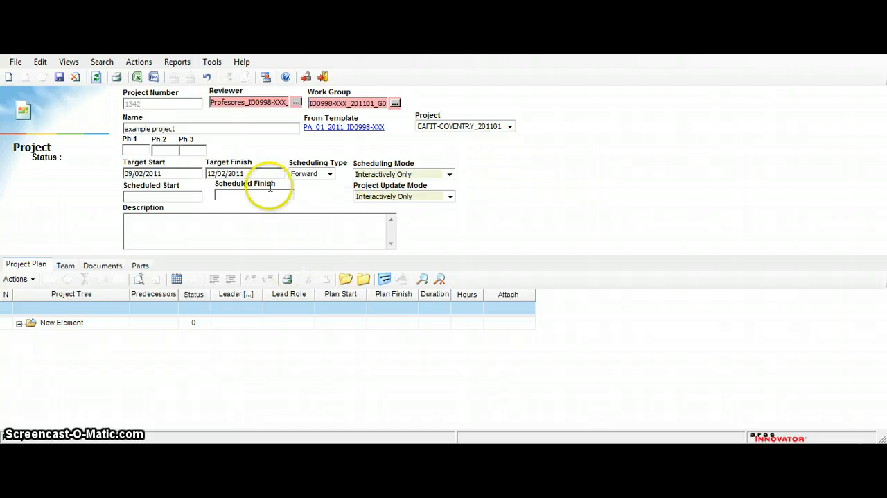
# Step: Enter the project description "this is a test project as an example."
pyautogui.click(157, 228)
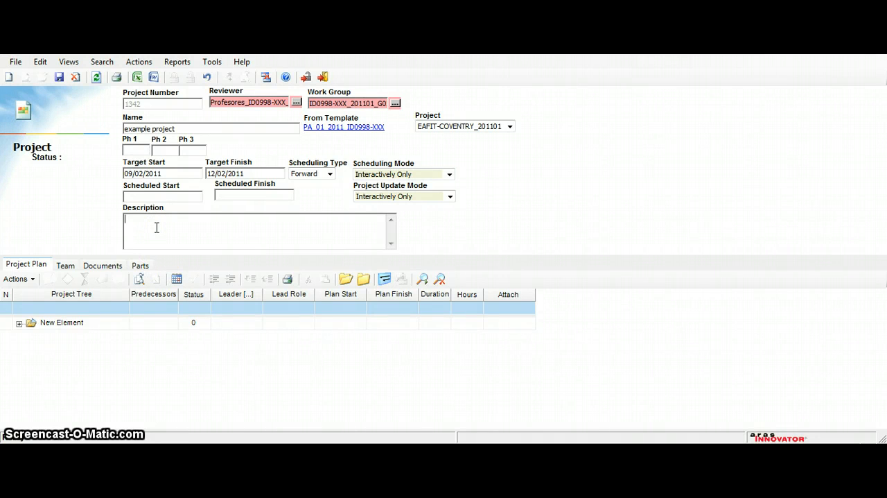
pyautogui.write('this is a test project as an example.')
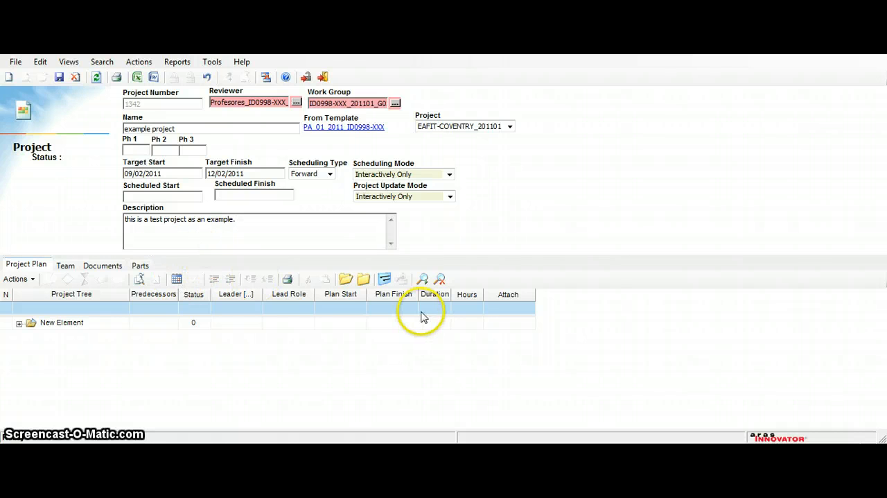
# Step: Expand the whole project tree and enlarge the project plan area so that more of its rows fit
pyautogui.click(352, 281)
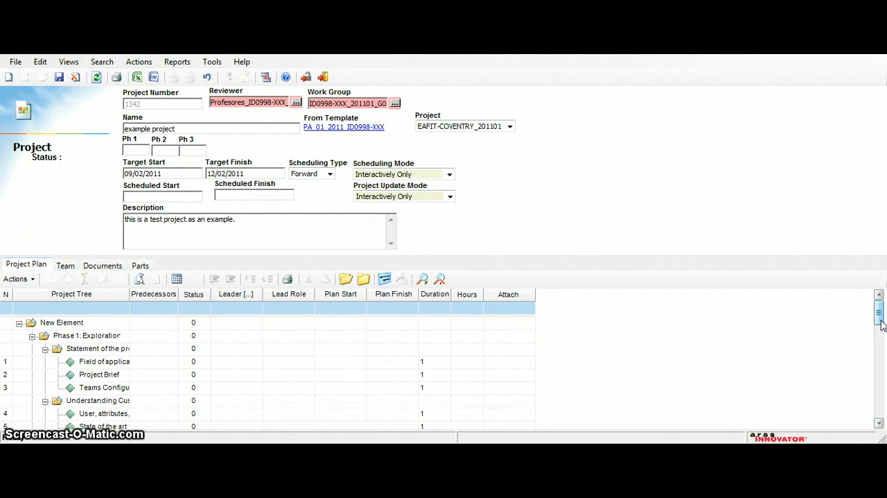
pyautogui.moveTo(882, 331); pyautogui.dragTo(881, 301)
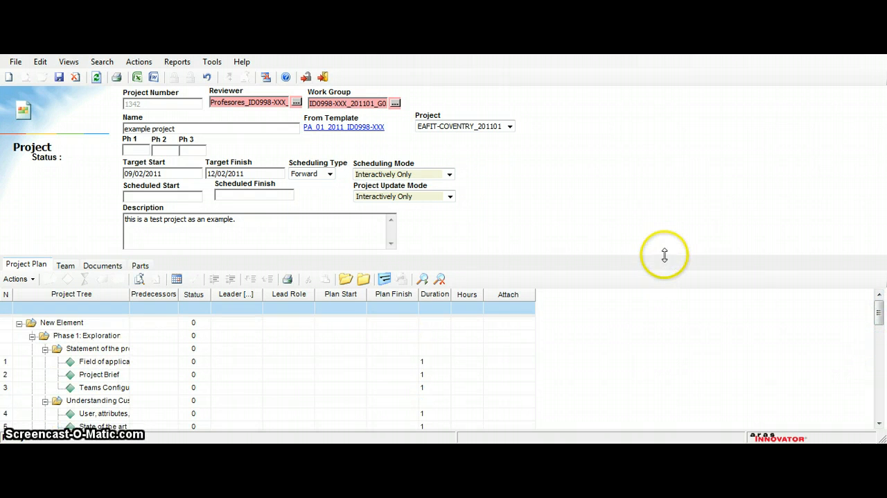
pyautogui.moveTo(665, 255); pyautogui.dragTo(649, 206)
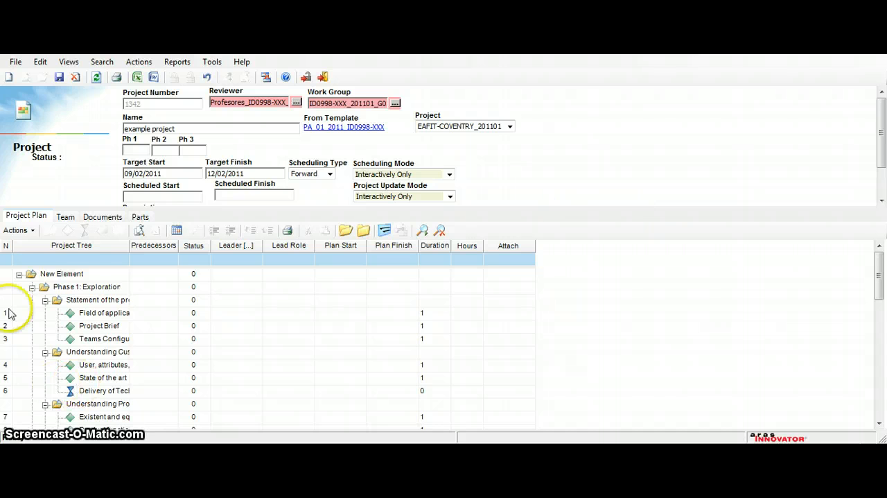
pyautogui.click(68, 272)
pyautogui.click(84, 287)
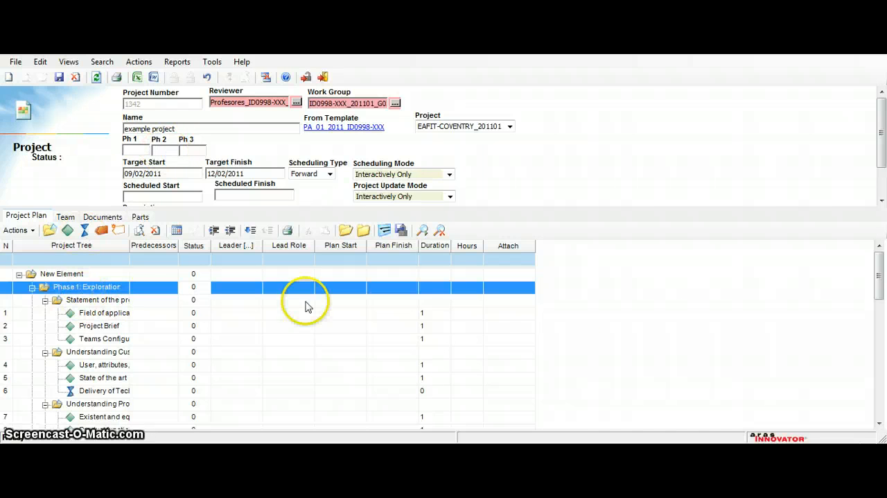
pyautogui.click(880, 423)
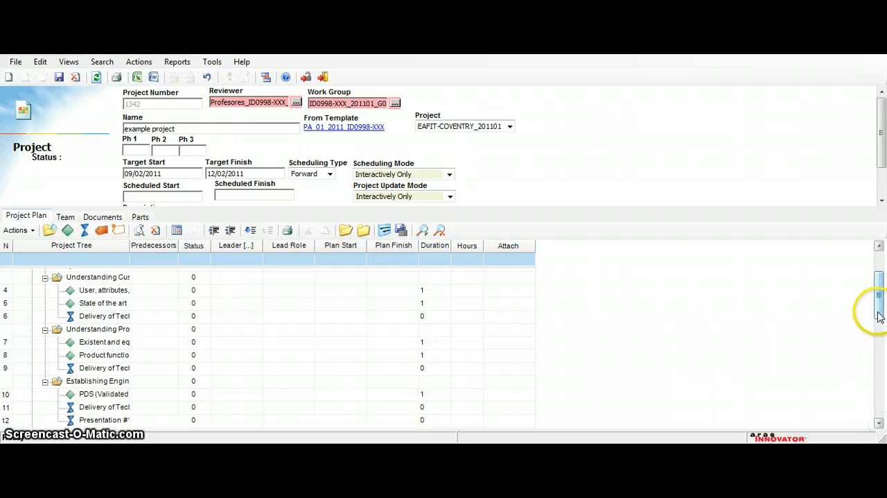
pyautogui.moveTo(879, 307); pyautogui.dragTo(878, 275)
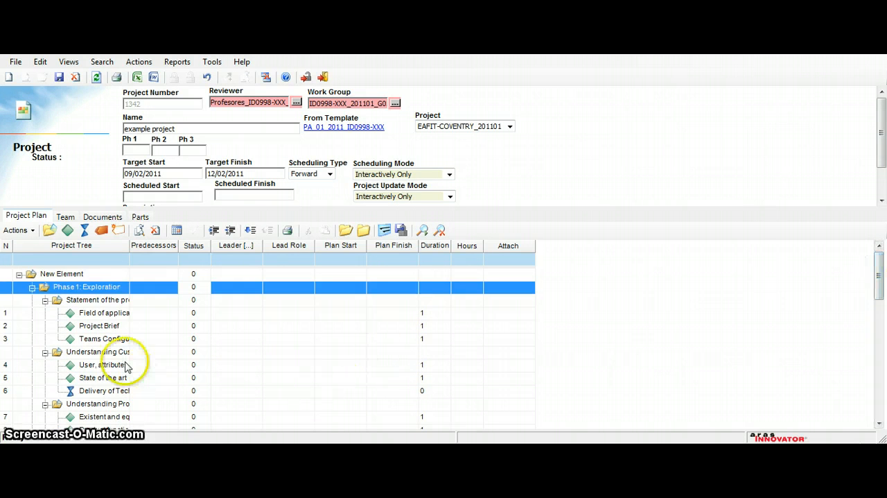
# Step: Widen the Project Tree column of the project plan enough for the full activity names
pyautogui.click(100, 312)
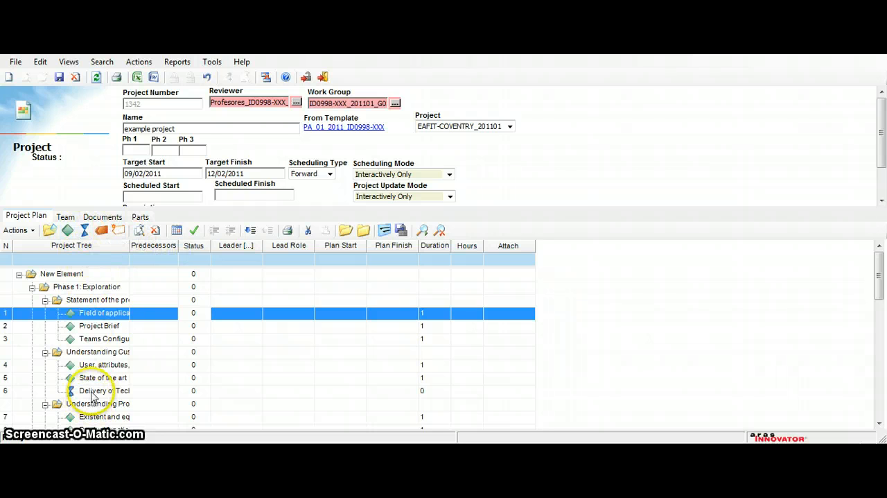
pyautogui.click(130, 246)
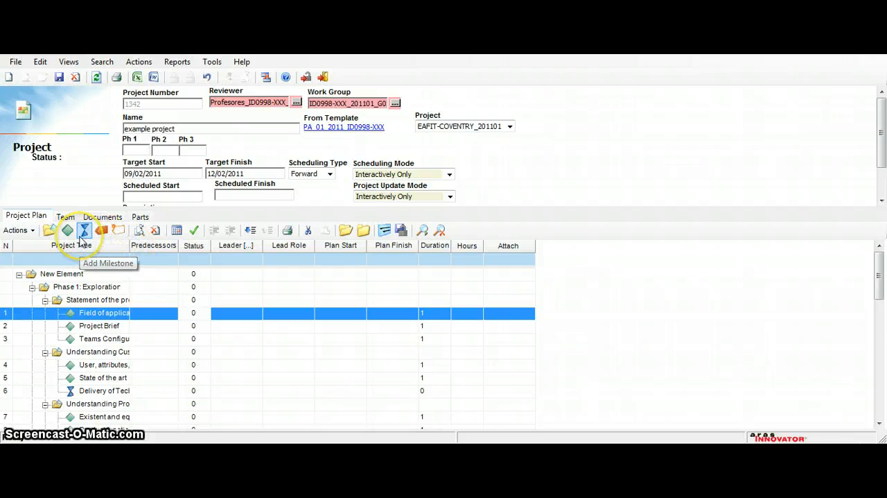
pyautogui.click(130, 246)
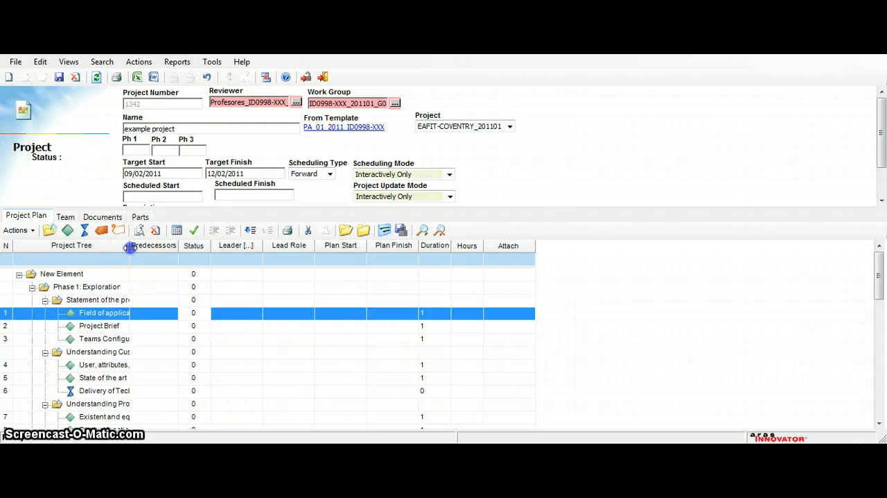
pyautogui.moveTo(130, 247); pyautogui.dragTo(270, 278)
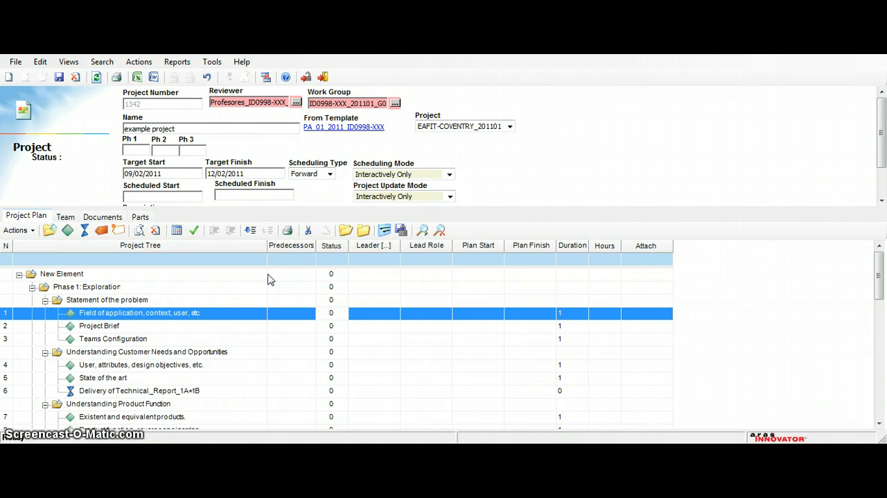
# Step: Add an activity named "New example activity" directly after "Field of application, context, user, etc." under Statement of the problem
pyautogui.click(170, 331)
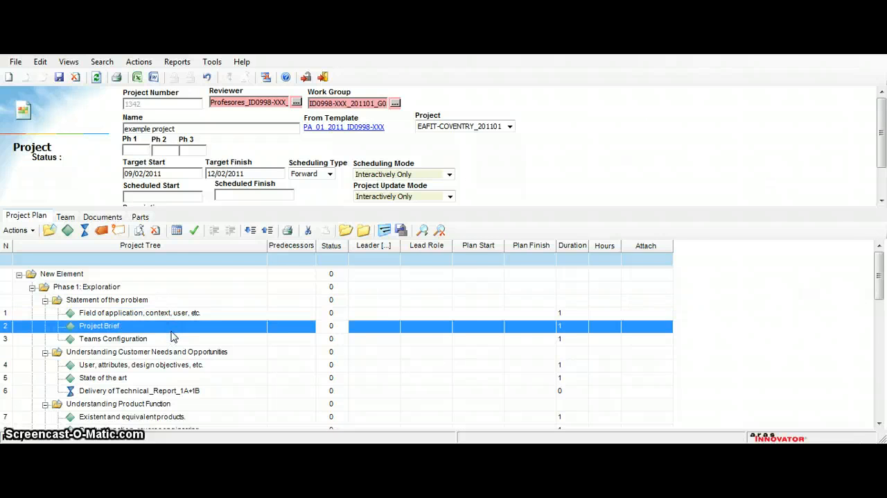
pyautogui.click(177, 314)
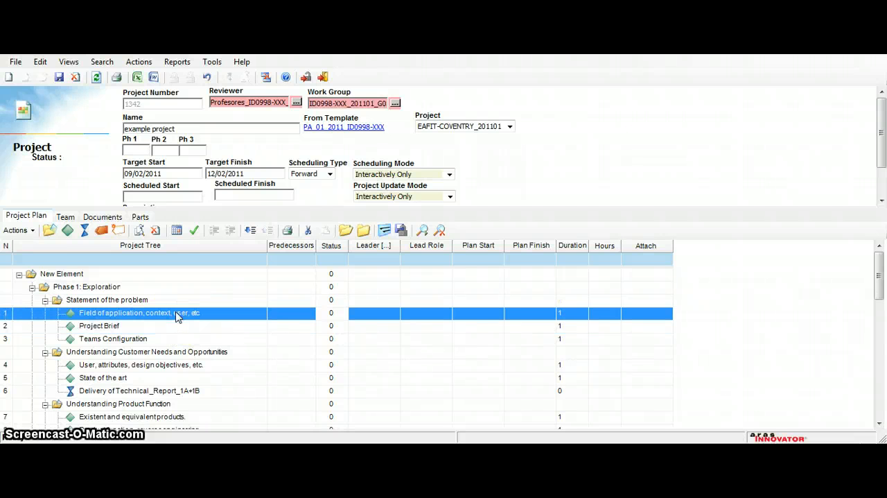
pyautogui.click(67, 230)
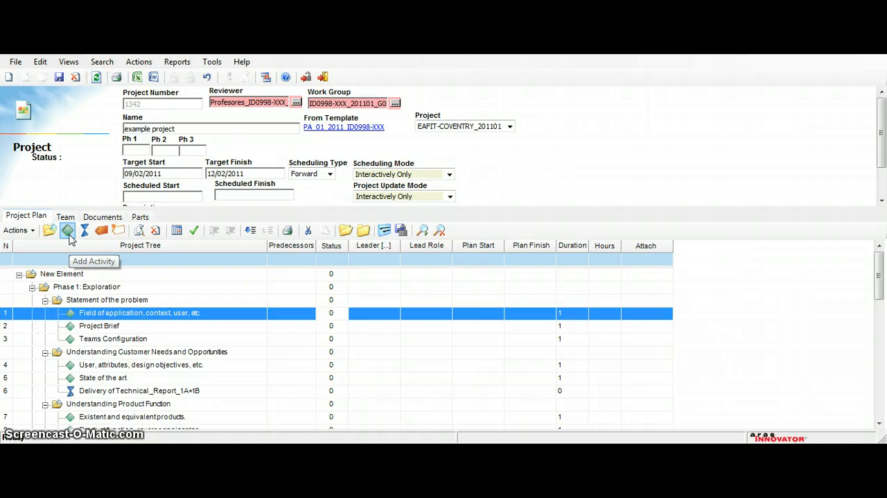
pyautogui.click(96, 315)
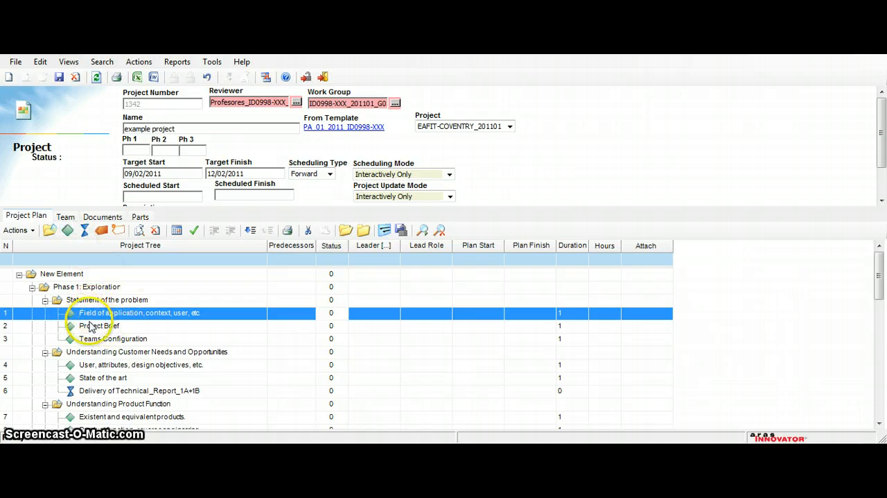
pyautogui.click(90, 327)
pyautogui.click(90, 316)
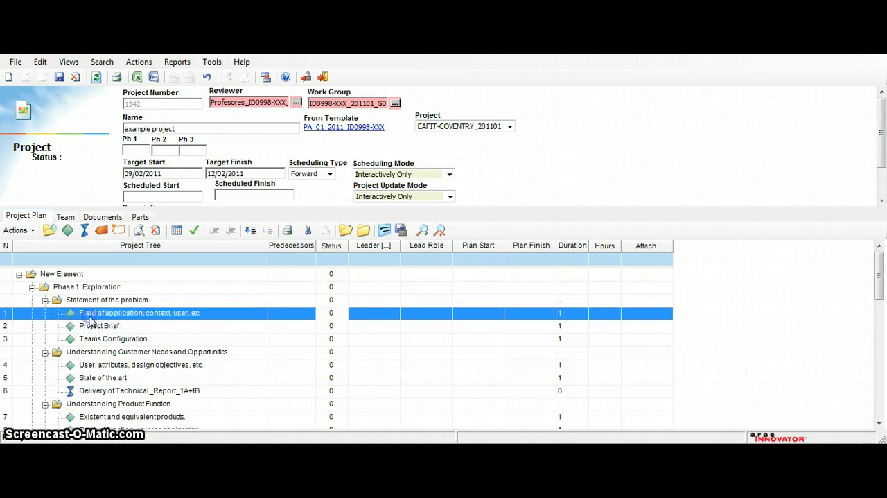
pyautogui.click(67, 231)
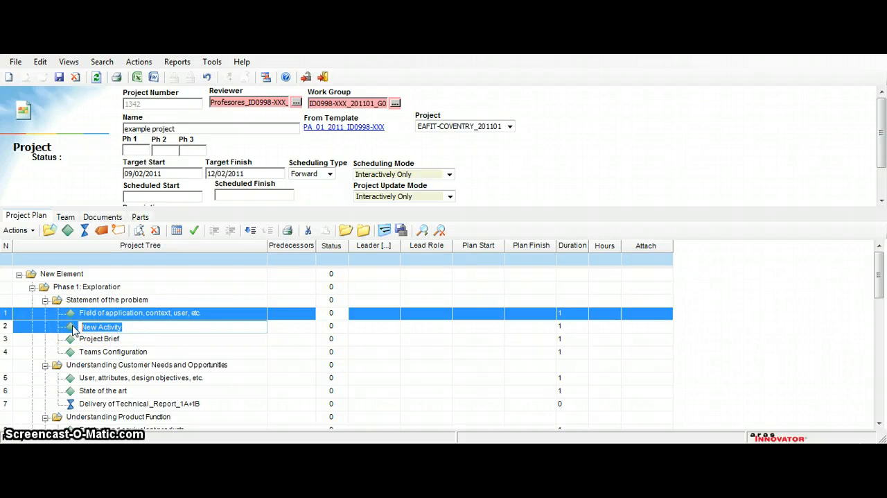
pyautogui.write('A')
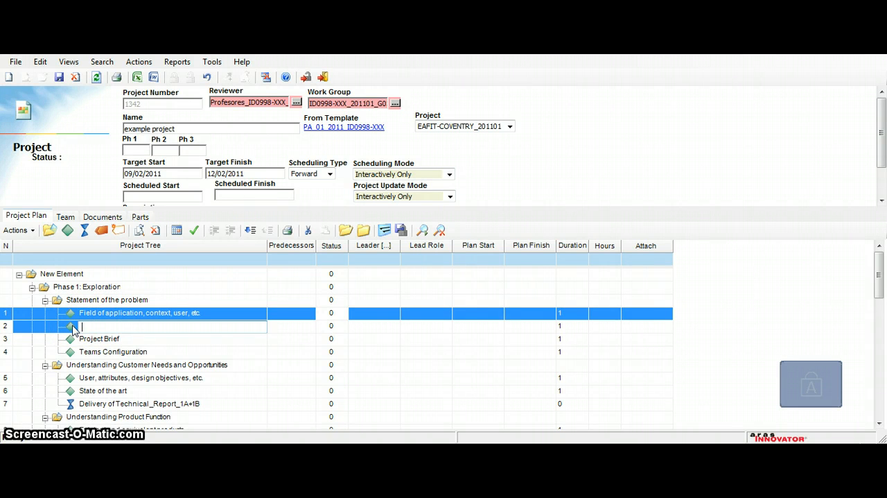
pyautogui.write('ew ')
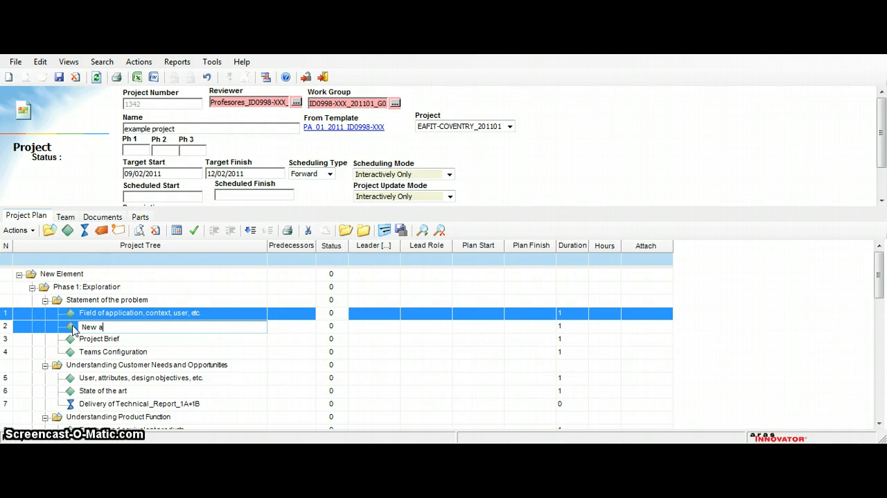
pyautogui.write('example activity')
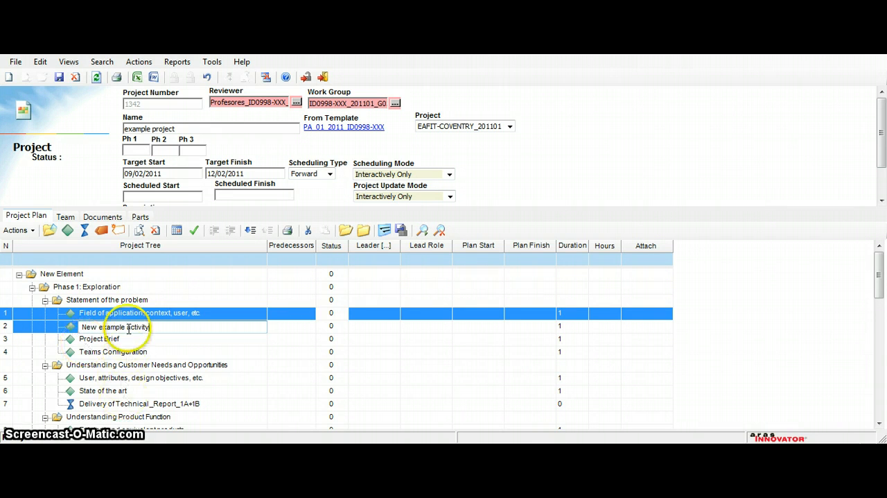
pyautogui.click(123, 340)
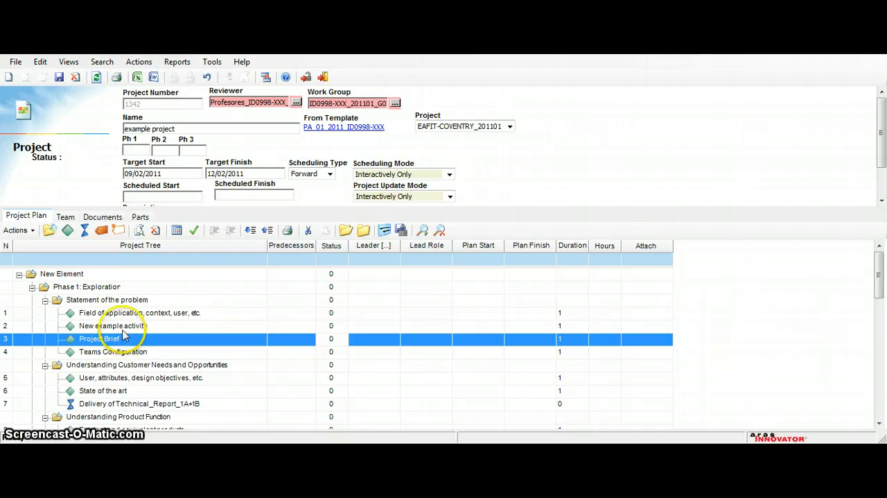
# Step: Add a milestone named "New example Milestone" directly after "New example activity" in the project plan
pyautogui.click(120, 327)
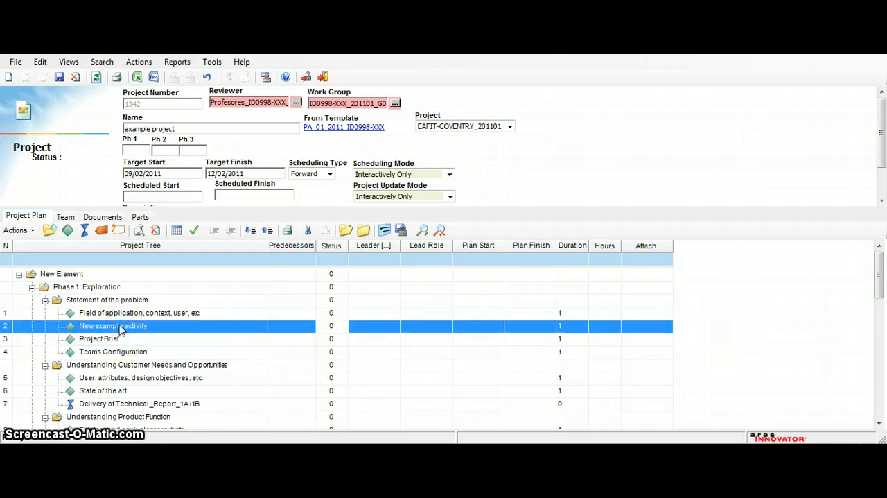
pyautogui.click(84, 231)
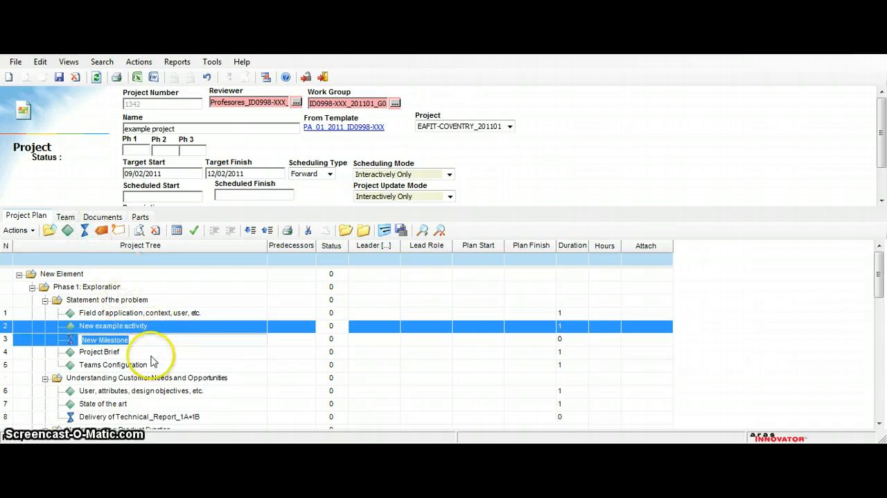
pyautogui.click(133, 339)
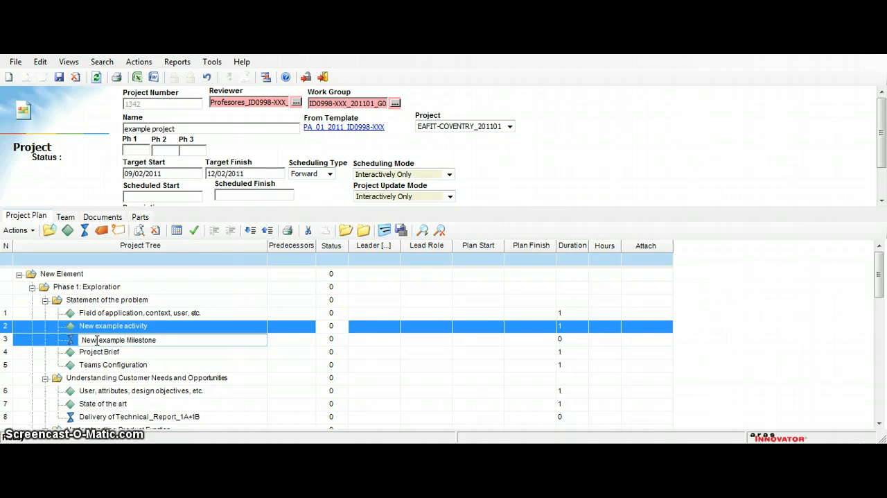
pyautogui.click(214, 377)
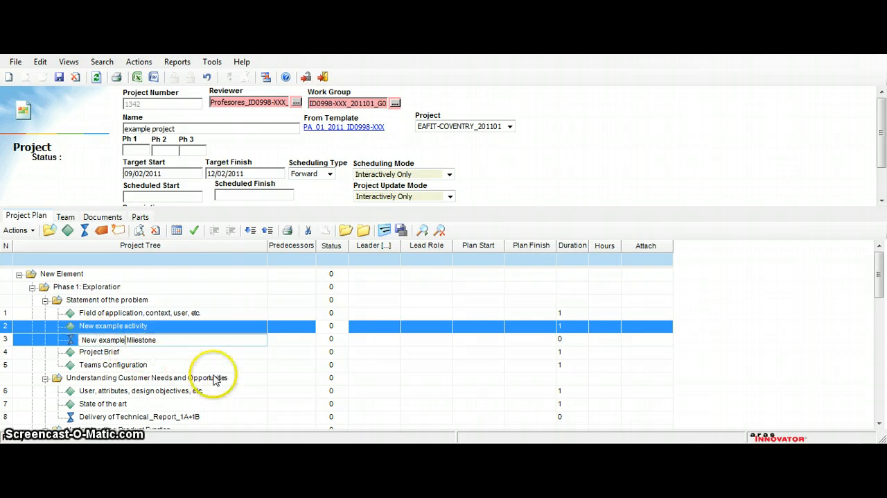
# Step: Set the predecessors of "New example Milestone" to 1,2
pyautogui.click(242, 339)
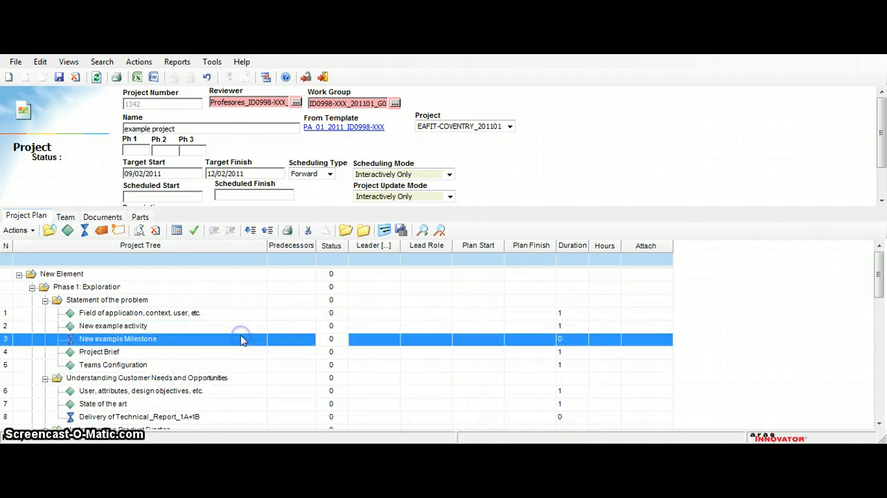
pyautogui.click(305, 339)
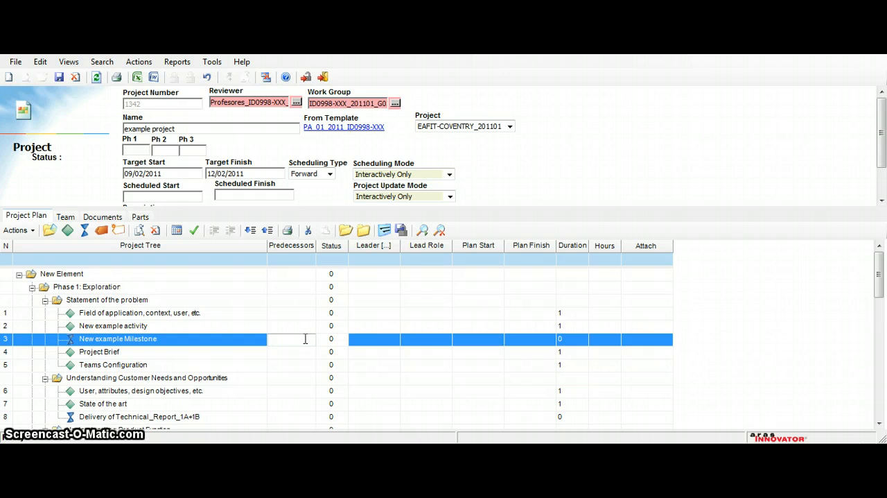
pyautogui.write('1,2')
# Step: Assign the first identity found by an alias search without a name filter as leader of "New example Milestone"
pyautogui.click(367, 342)
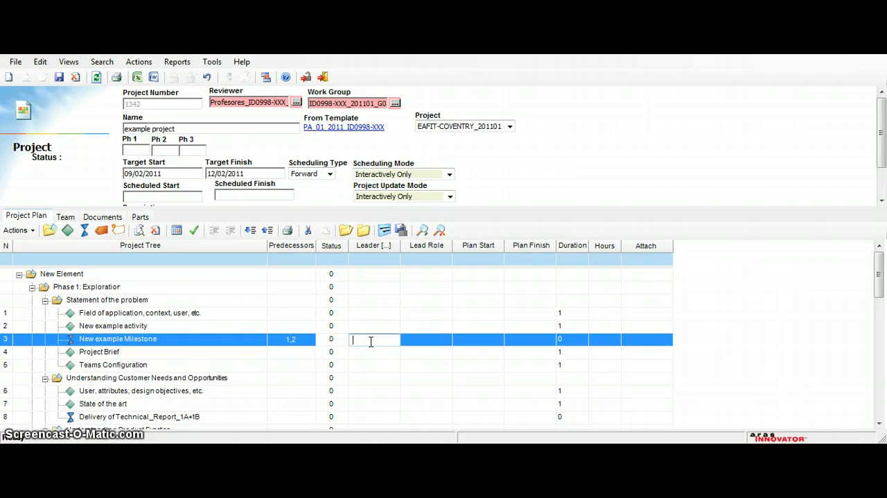
pyautogui.press('F2')
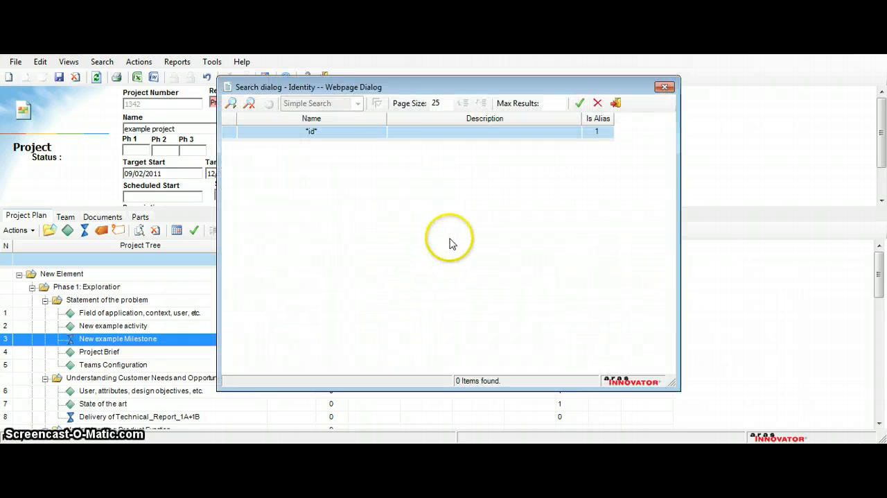
pyautogui.click(331, 133)
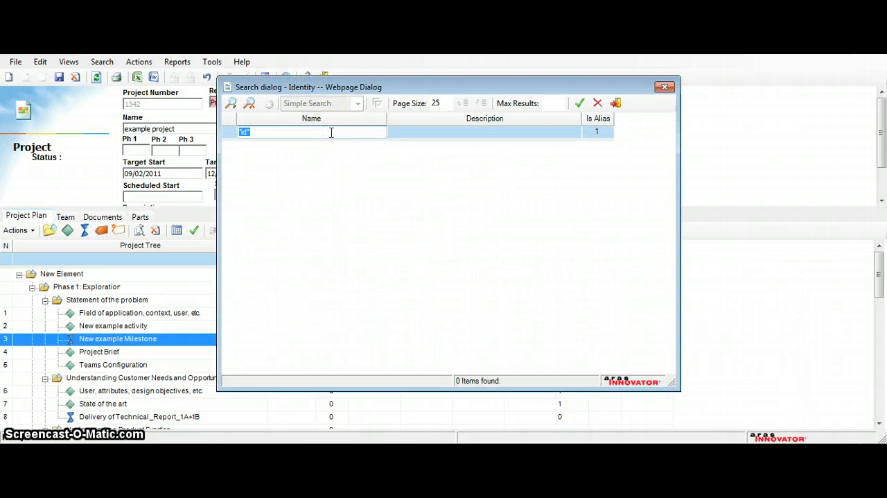
pyautogui.click(599, 137)
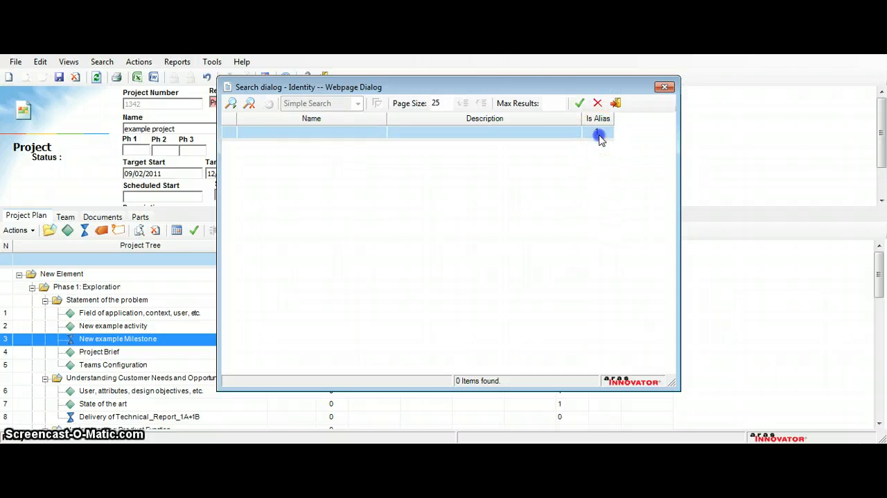
pyautogui.click(283, 132)
pyautogui.click(326, 187)
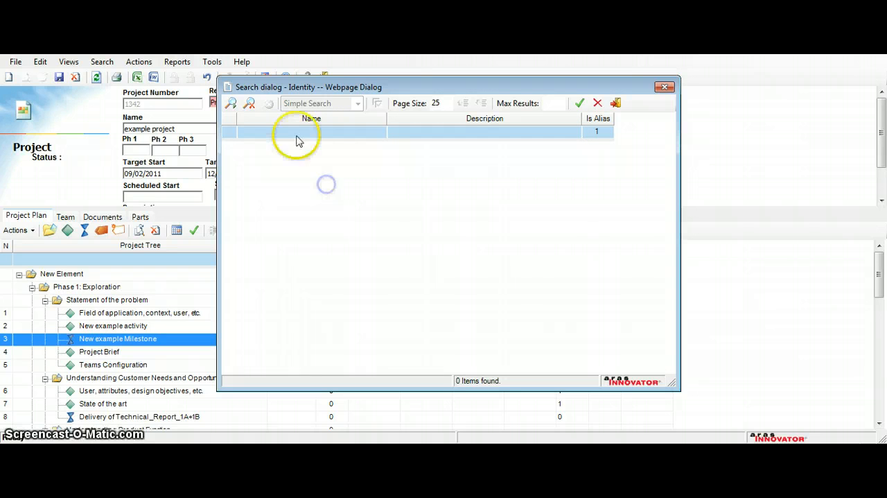
pyautogui.click(232, 104)
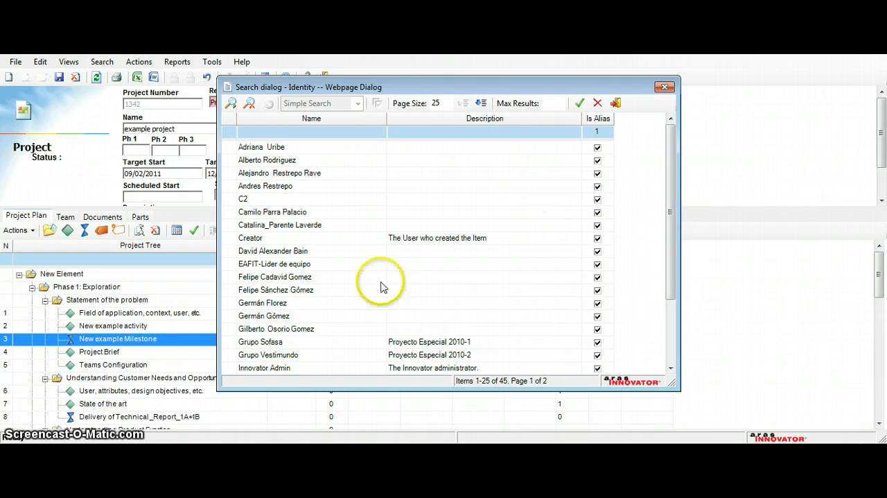
pyautogui.click(271, 148)
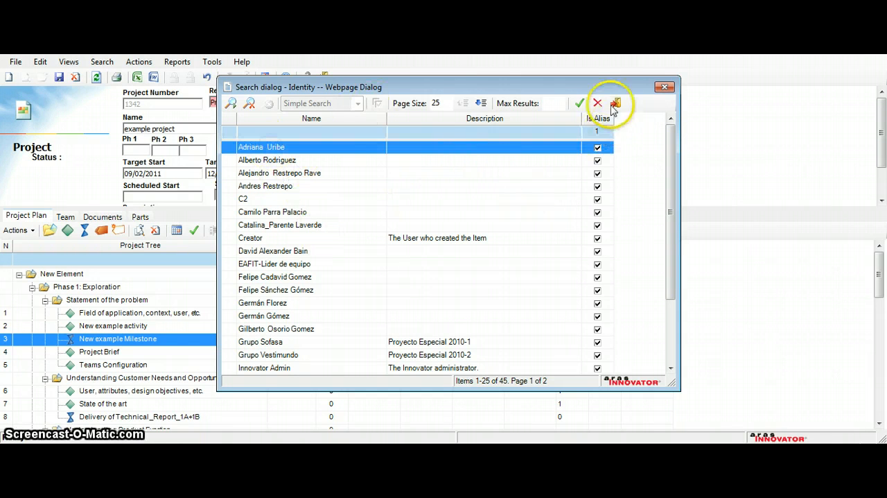
pyautogui.click(579, 104)
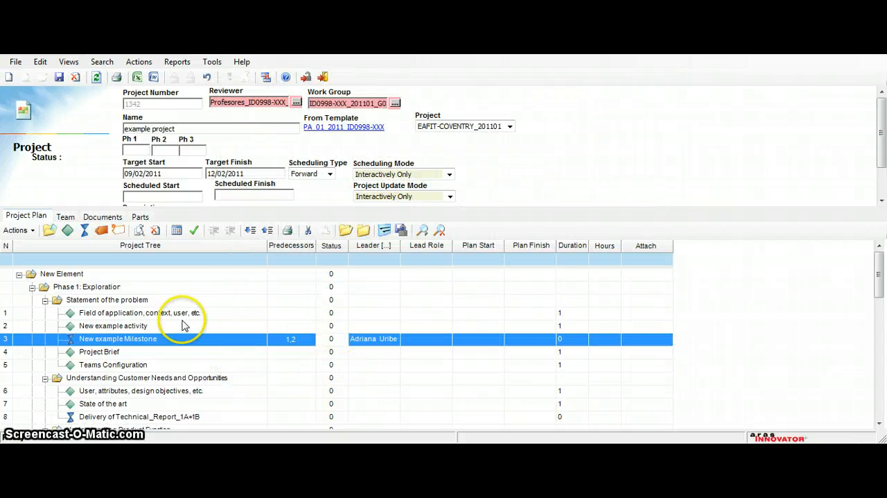
# Step: Assign the third person in the unfiltered identity search list as leader of "New example activity"
pyautogui.click(379, 328)
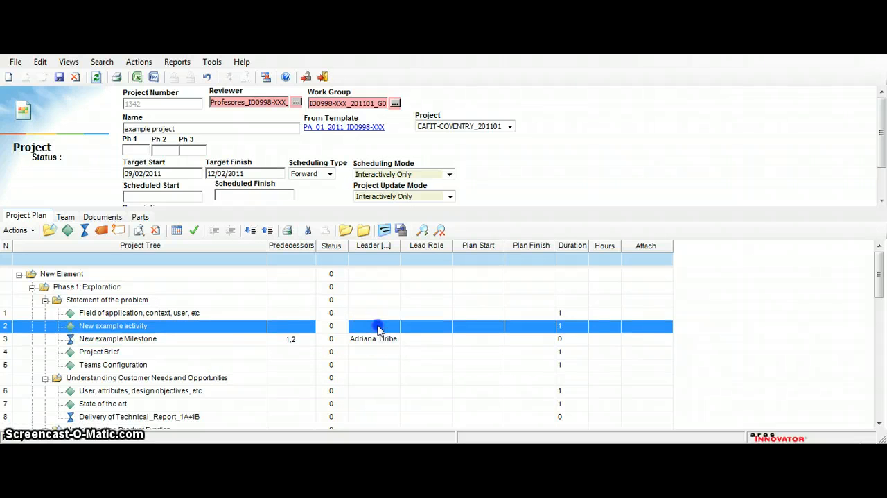
pyautogui.click(379, 326)
pyautogui.press('F2')
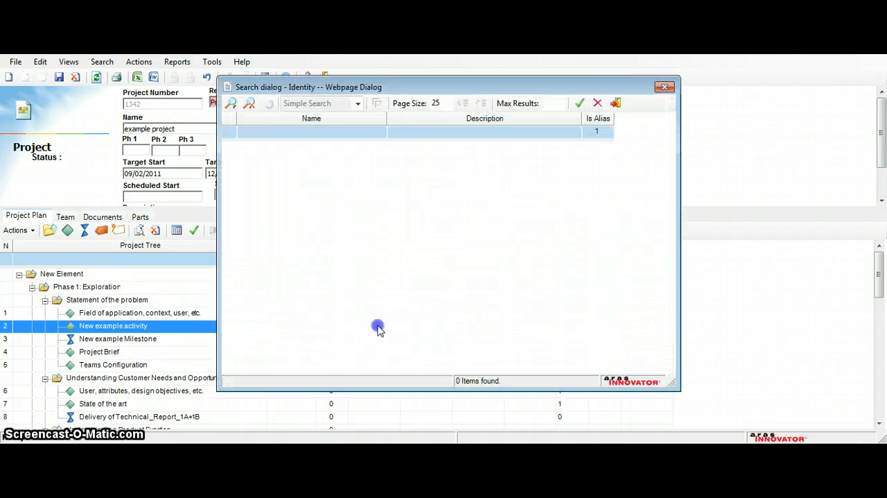
pyautogui.click(234, 105)
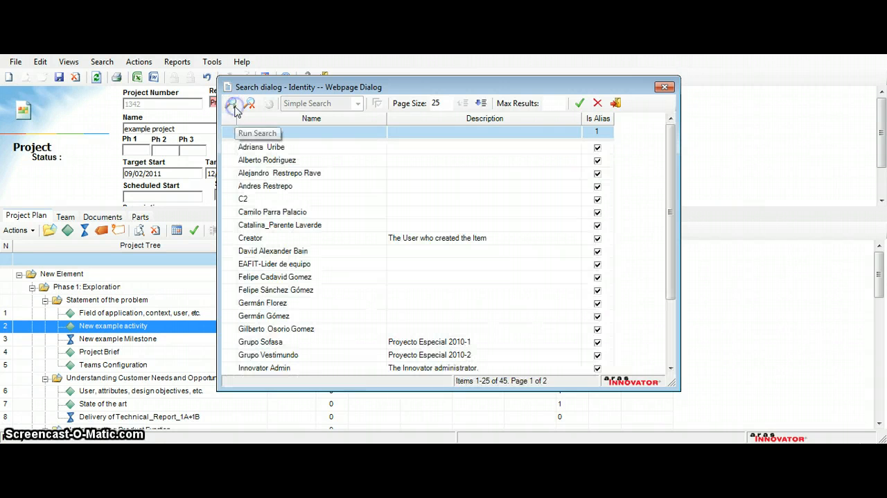
pyautogui.click(282, 174)
pyautogui.click(580, 102)
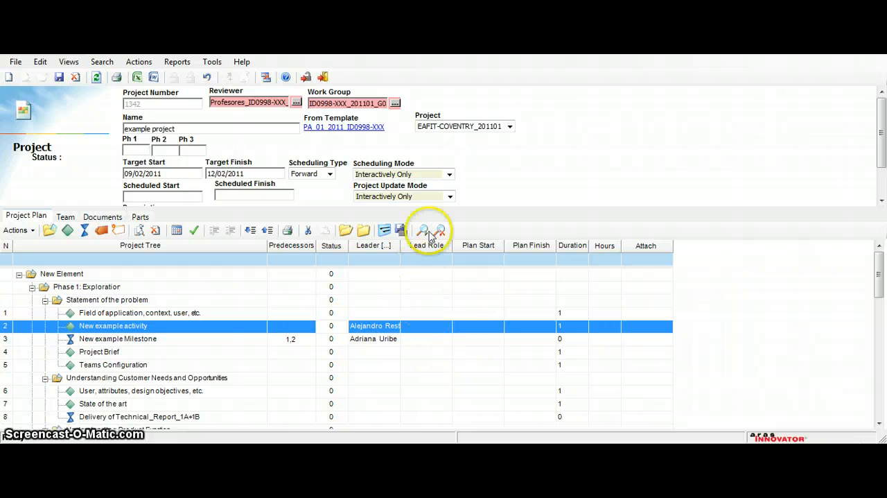
# Step: Set the plan start of "New example Milestone" to 09/02/2011 and its plan finish to 10/02/2011
pyautogui.click(475, 345)
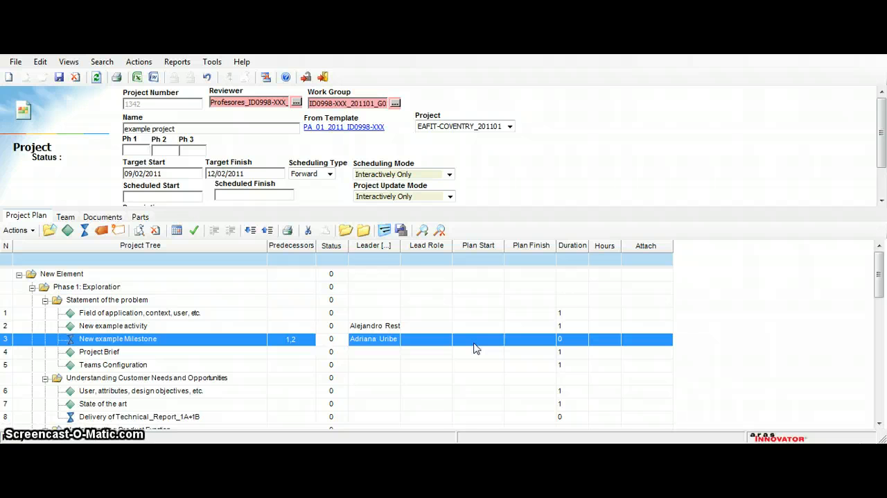
pyautogui.click(474, 348)
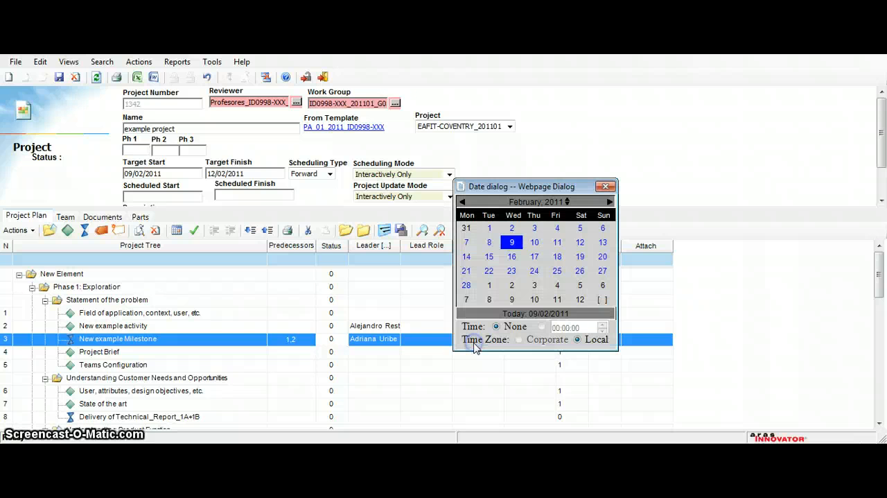
pyautogui.click(605, 186)
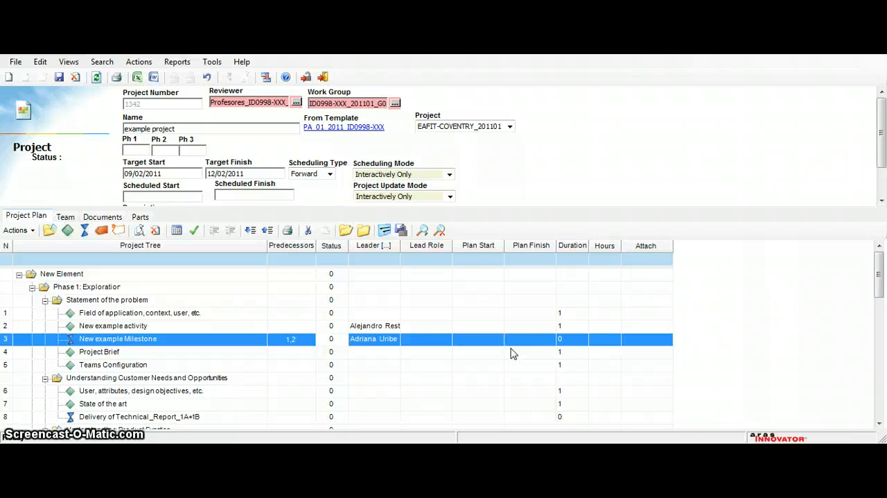
pyautogui.click(483, 342)
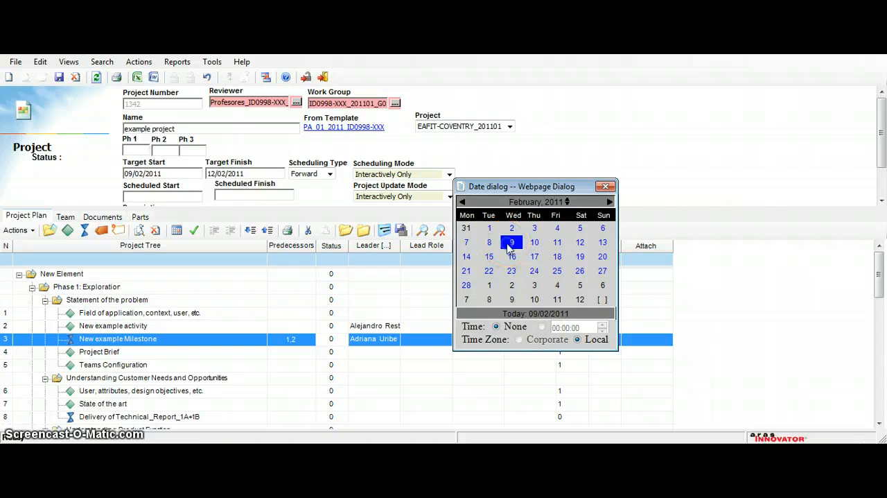
pyautogui.click(511, 243)
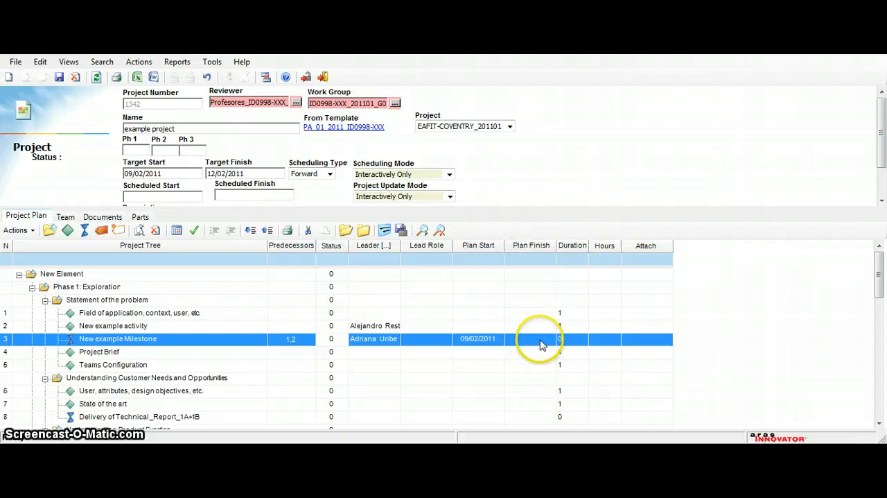
pyautogui.click(542, 345)
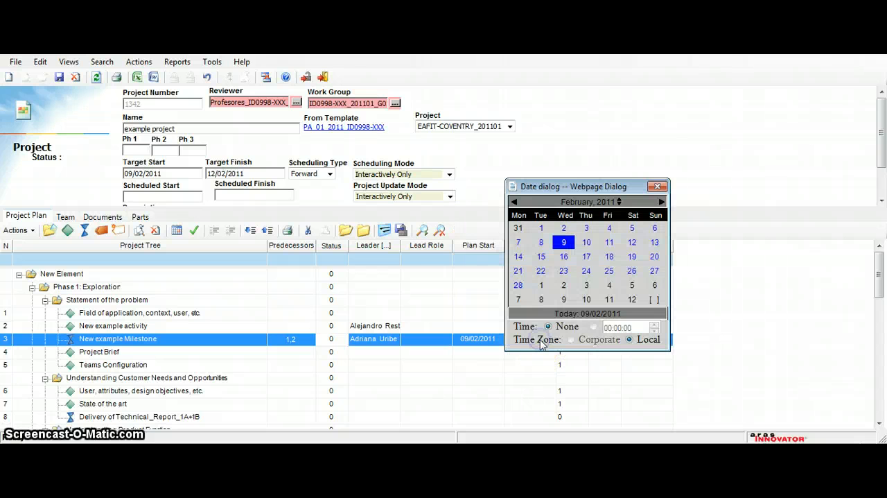
pyautogui.click(587, 243)
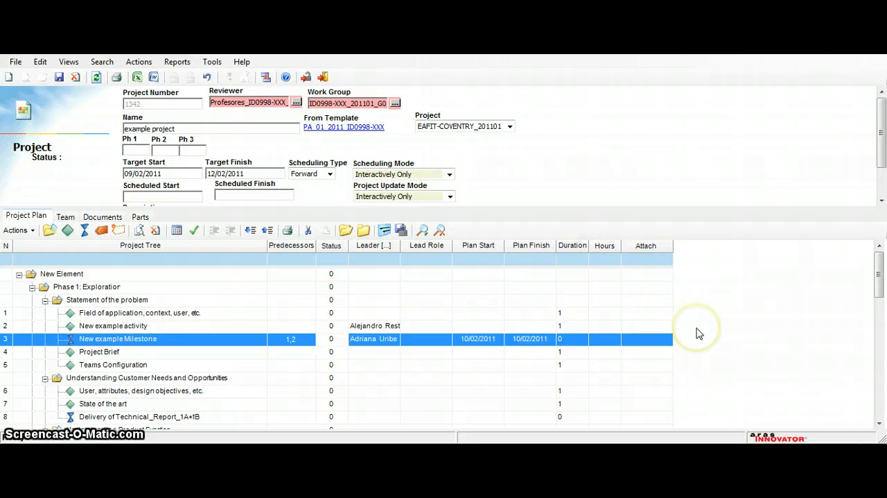
pyautogui.click(588, 364)
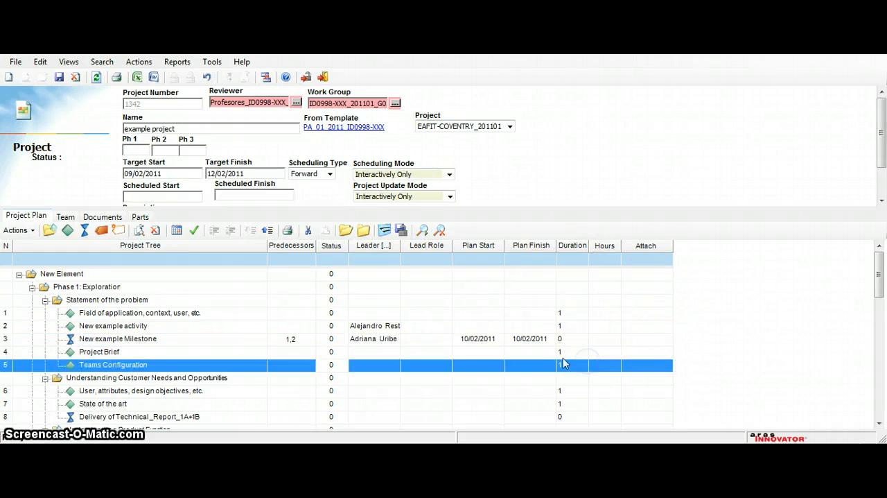
pyautogui.click(532, 353)
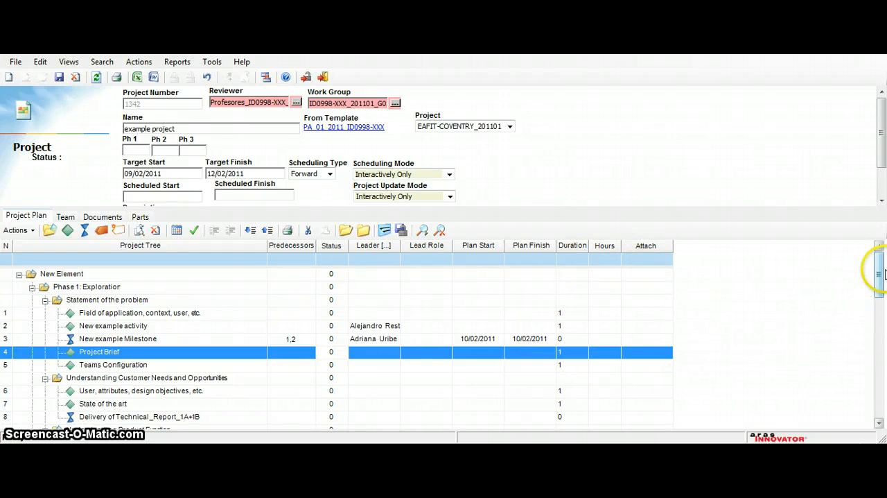
pyautogui.moveTo(881, 276)
pyautogui.mouseDown()
pyautogui.moveTo(883, 292)
pyautogui.moveTo(879, 257)
pyautogui.mouseUp()
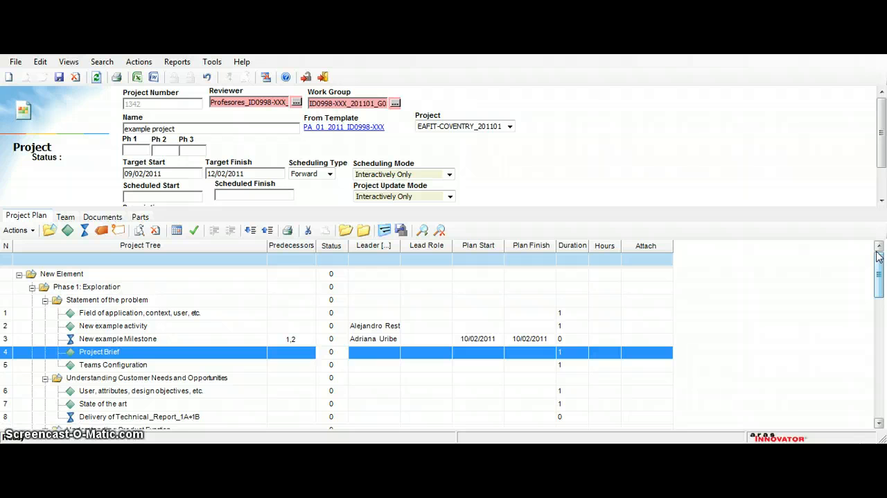
# Step: Set both the Scheduling Mode and the Project Update Mode of the project to On Activity Completions
pyautogui.click(449, 174)
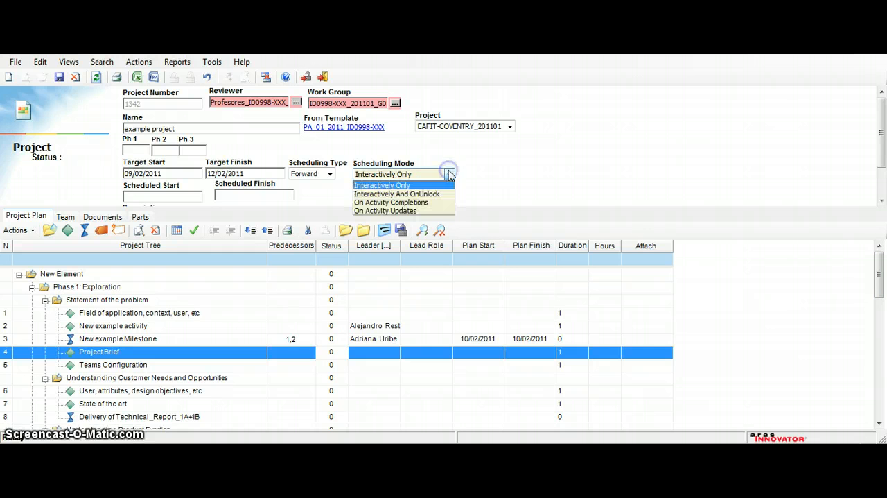
pyautogui.click(439, 208)
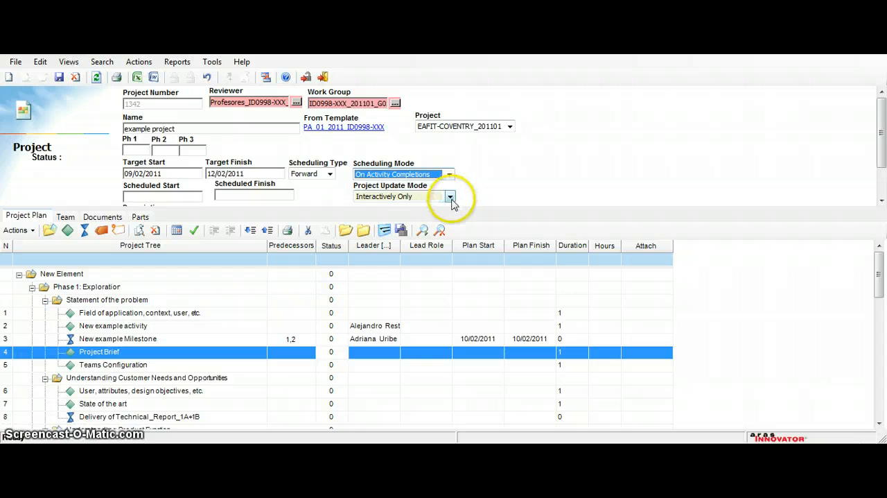
pyautogui.click(450, 198)
pyautogui.click(442, 224)
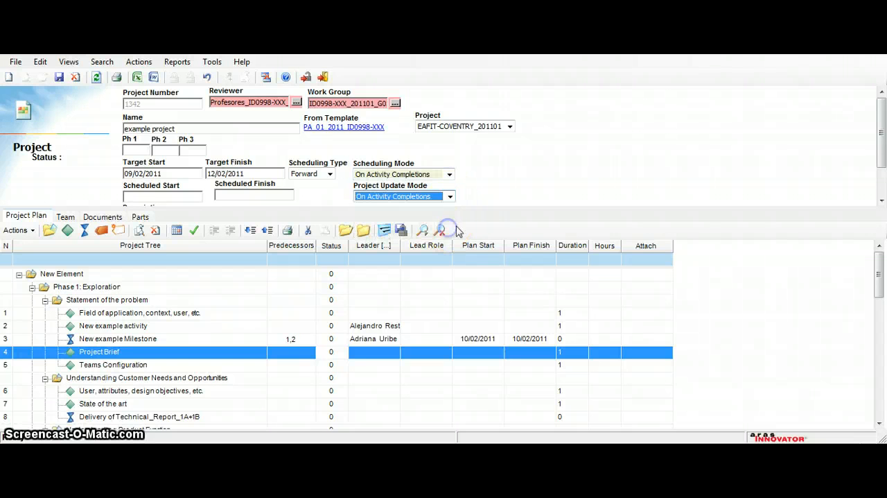
pyautogui.click(545, 188)
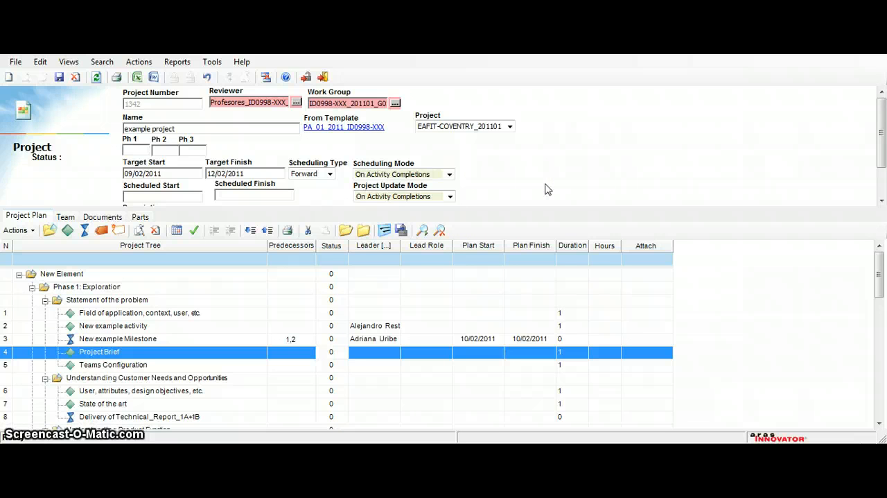
# Step: Save, unlock and close the example project
pyautogui.click(361, 368)
pyautogui.click(457, 134)
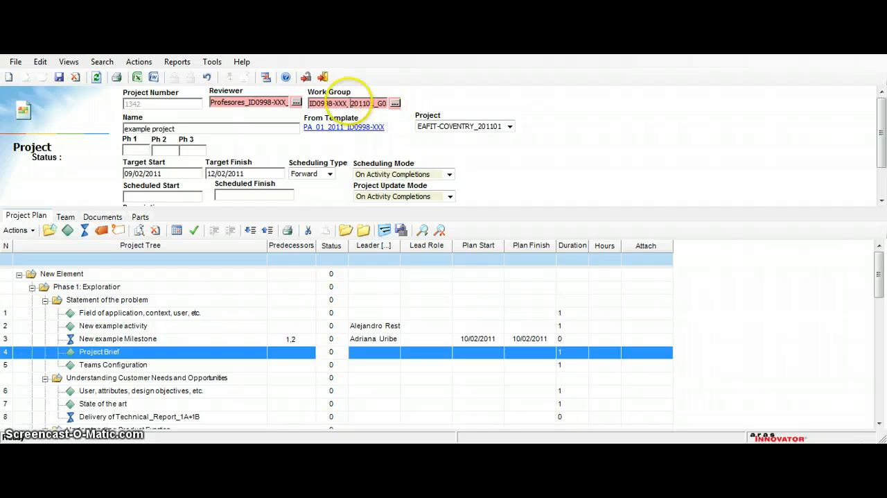
pyautogui.click(306, 78)
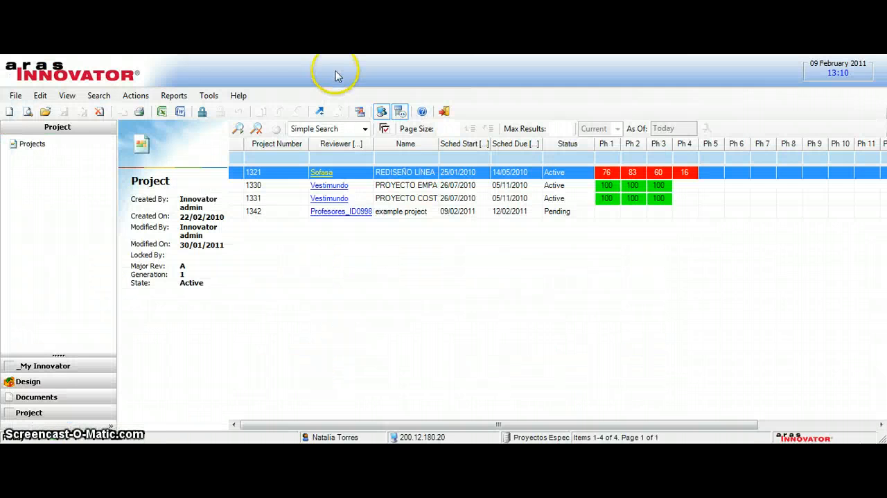
# Step: Select "example project" in the project list and log out
pyautogui.click(419, 214)
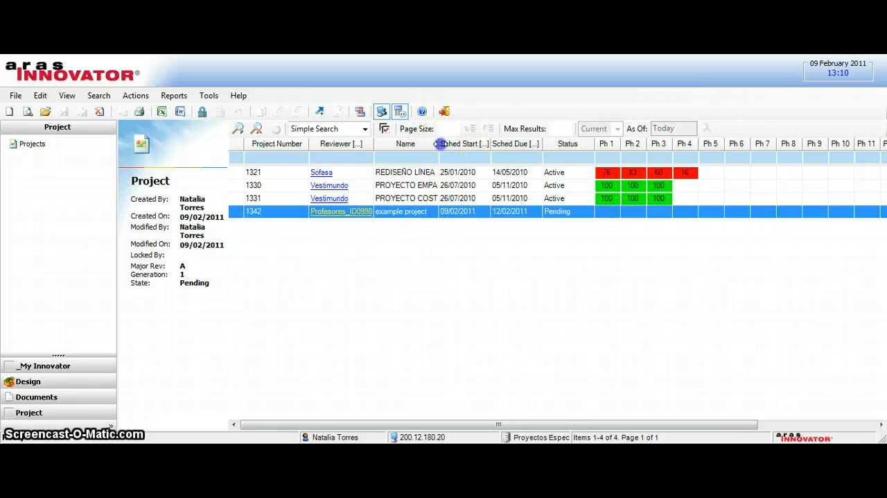
pyautogui.click(465, 148)
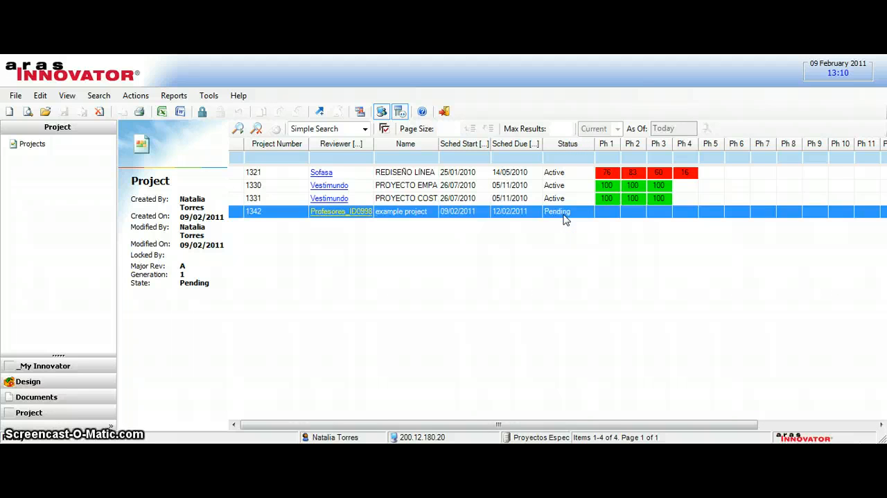
pyautogui.click(444, 117)
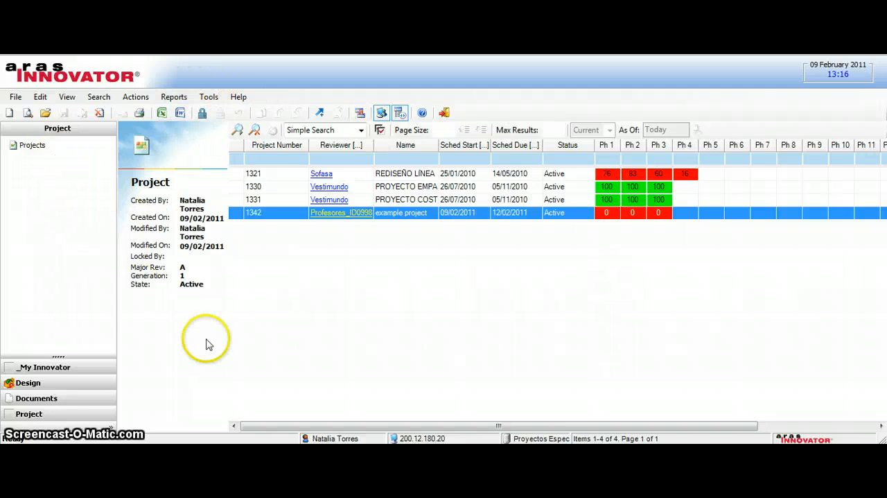
# Step: In My InBasket, widen the Workflow/Project column enough for the full project name and select the example project's activity
pyautogui.click(101, 370)
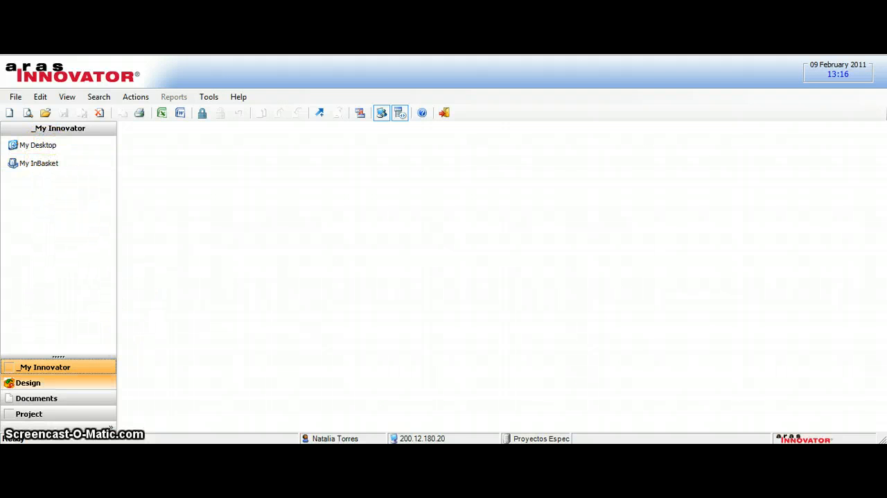
pyautogui.click(48, 159)
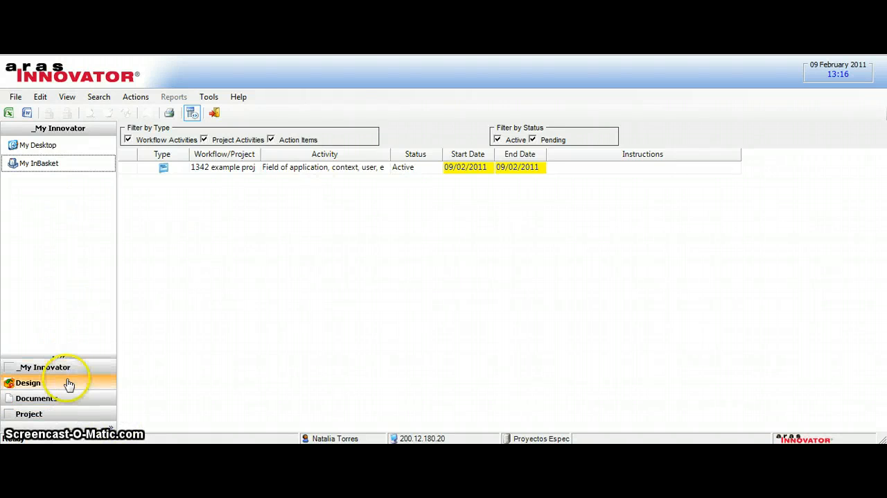
pyautogui.click(77, 165)
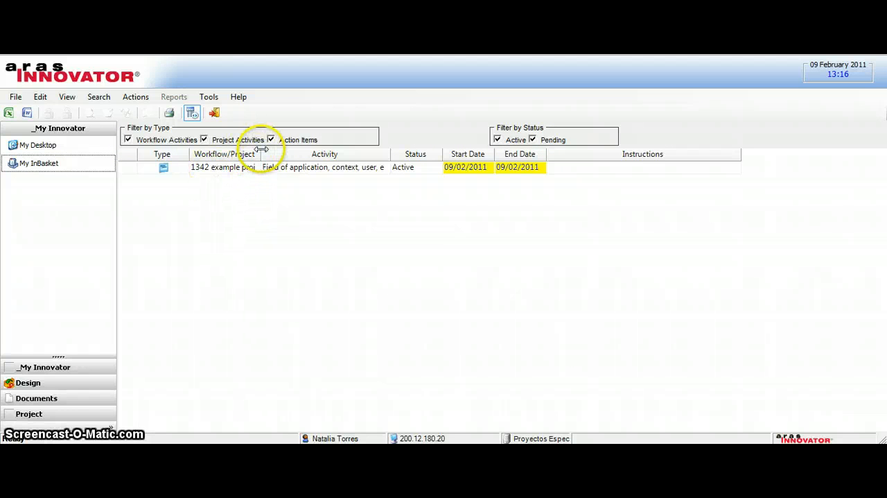
pyautogui.moveTo(261, 149); pyautogui.dragTo(319, 151)
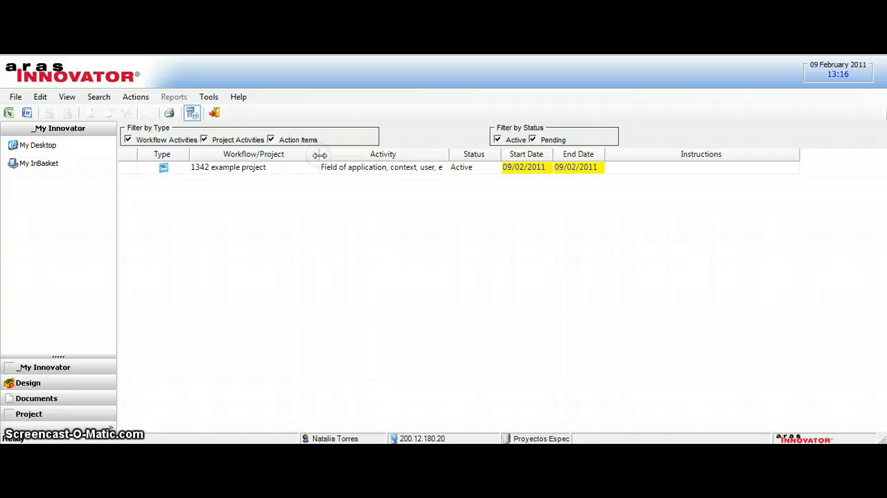
pyautogui.click(283, 175)
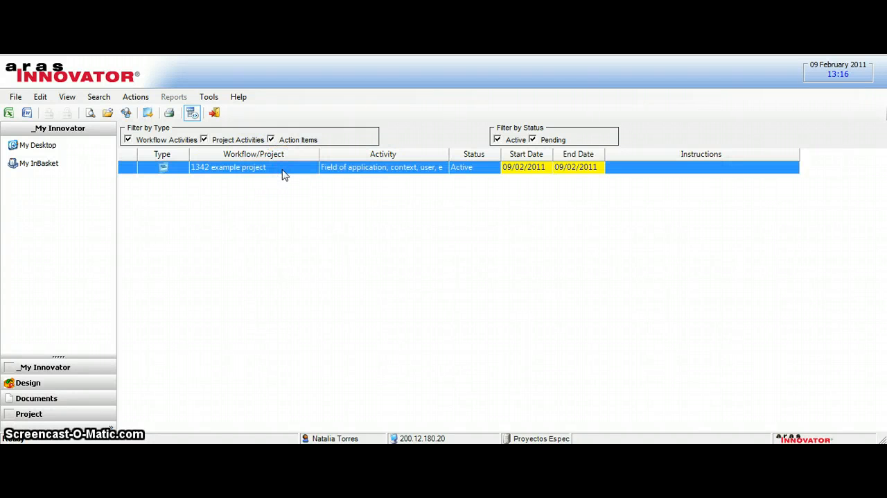